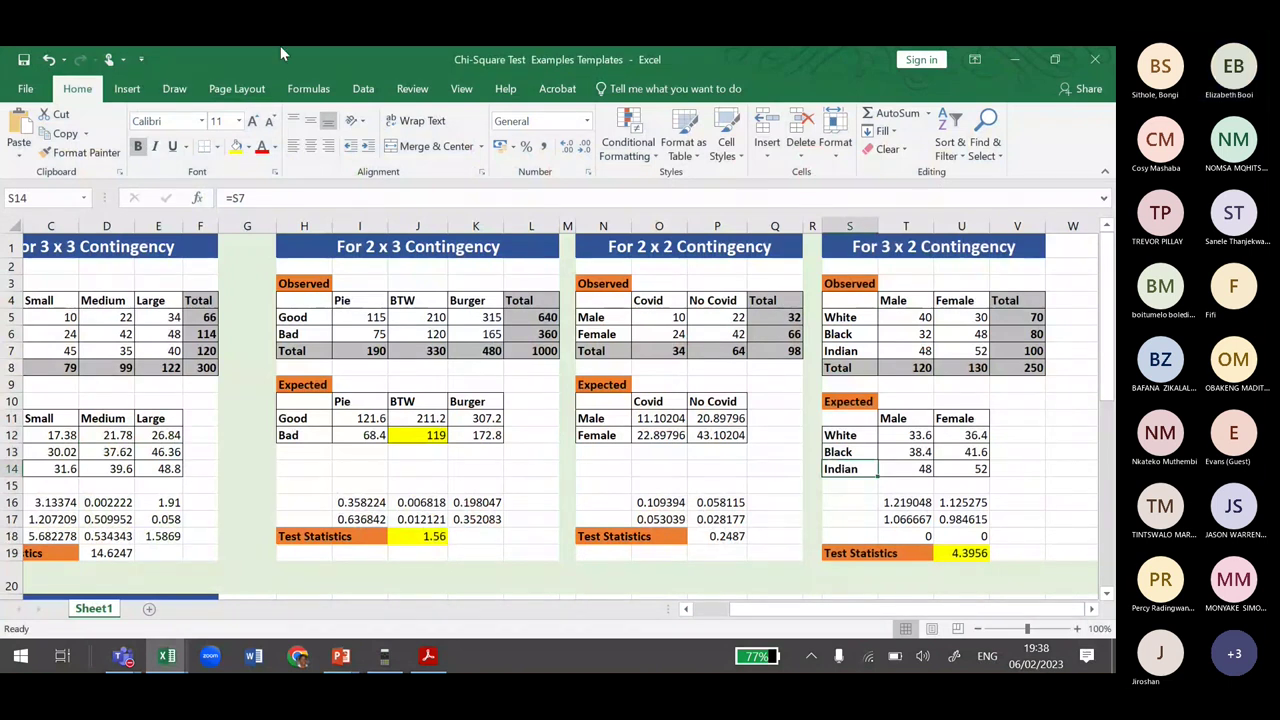
Restore the chi-square workbook to a smaller window and place it beside the Question 11 observed frequencies table
click(1055, 59)
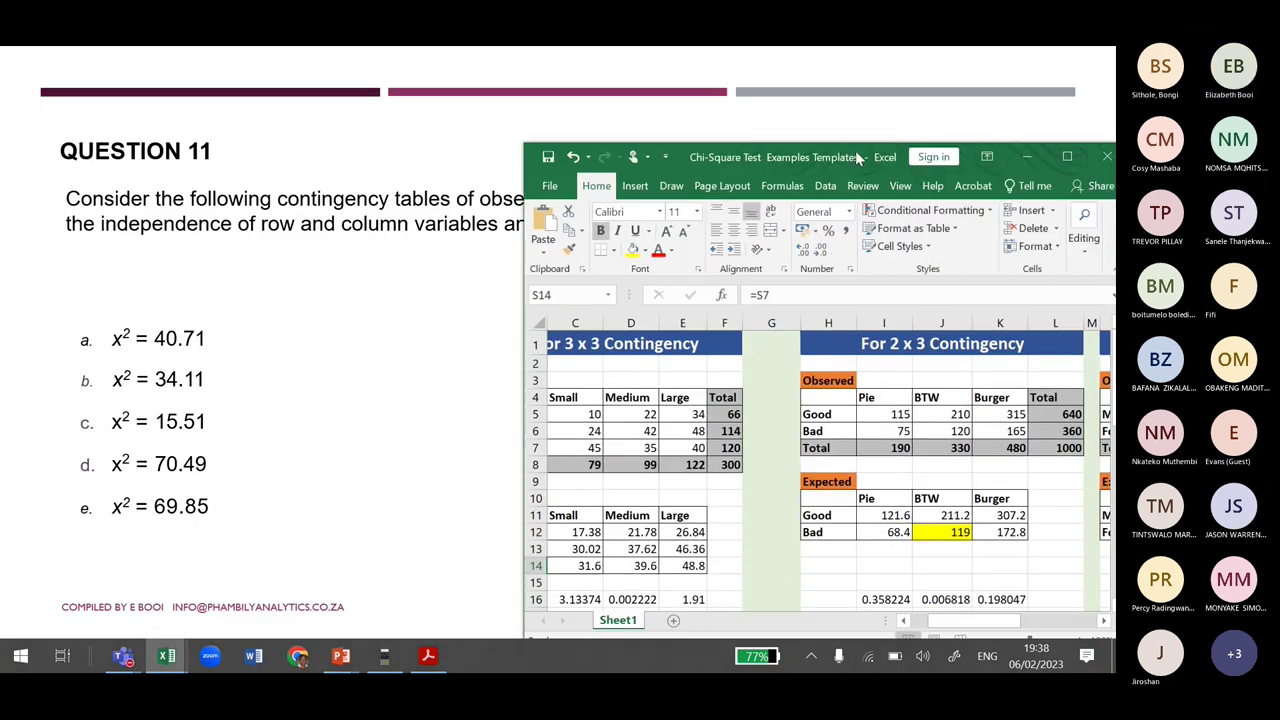
drag(855, 150, 332, 131)
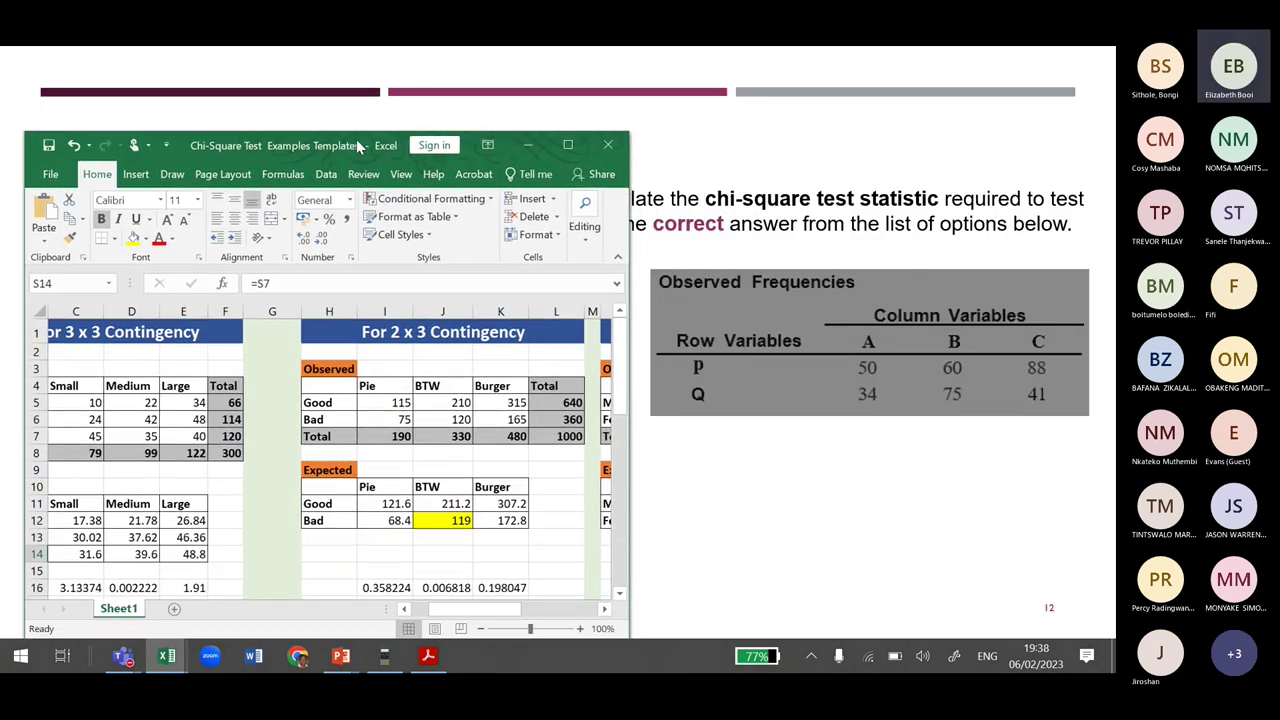
Rename the column headings of the 2 x 3 Observed table as A, B and C
click(350, 400)
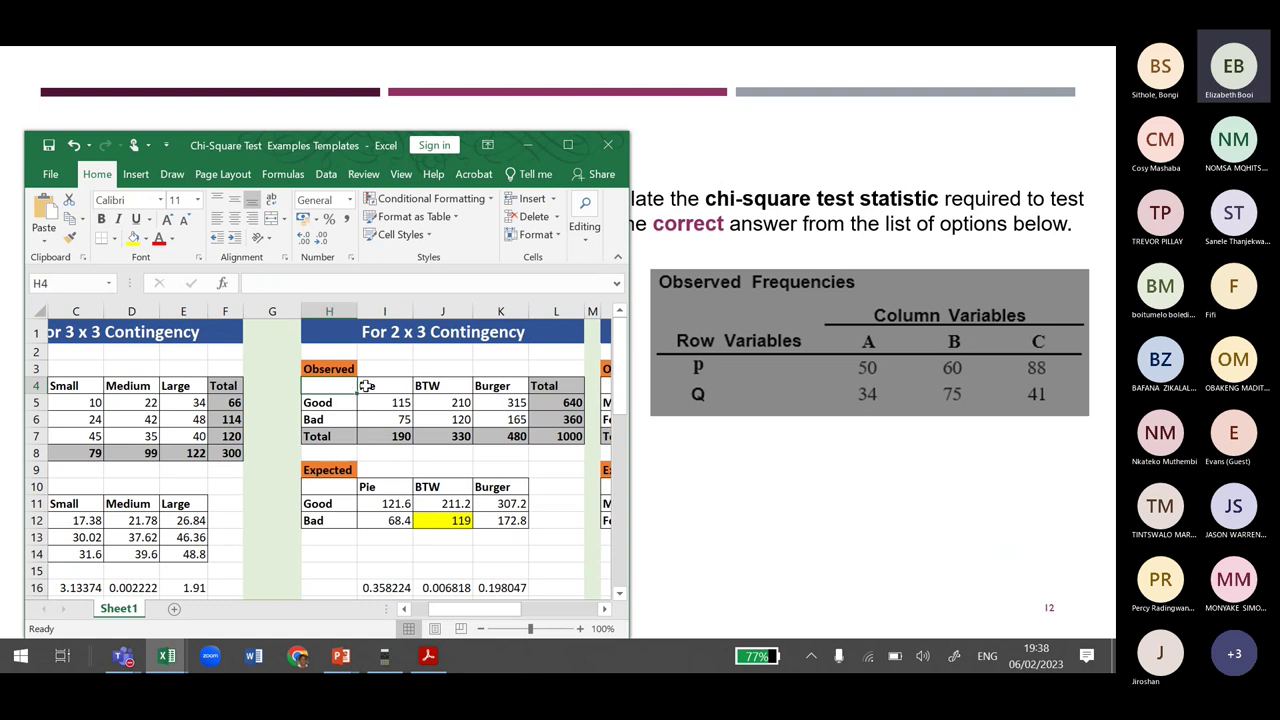
click(390, 385)
drag(391, 383, 494, 386)
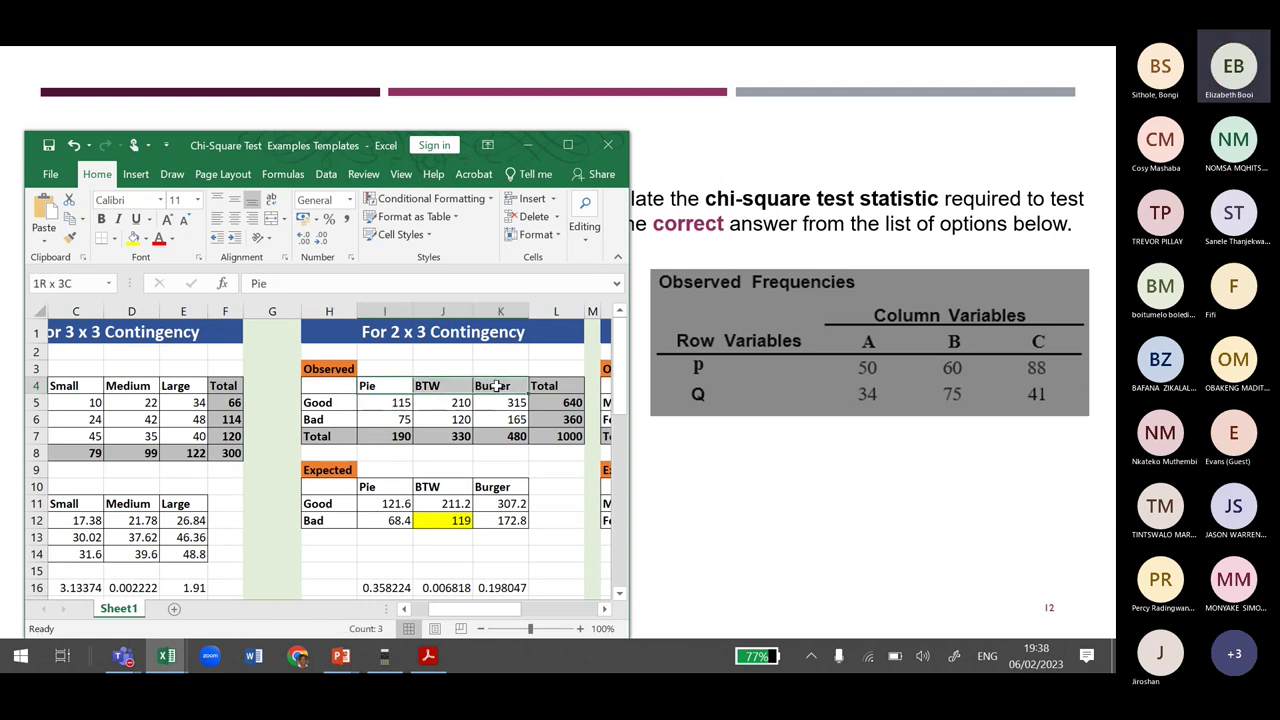
click(369, 385)
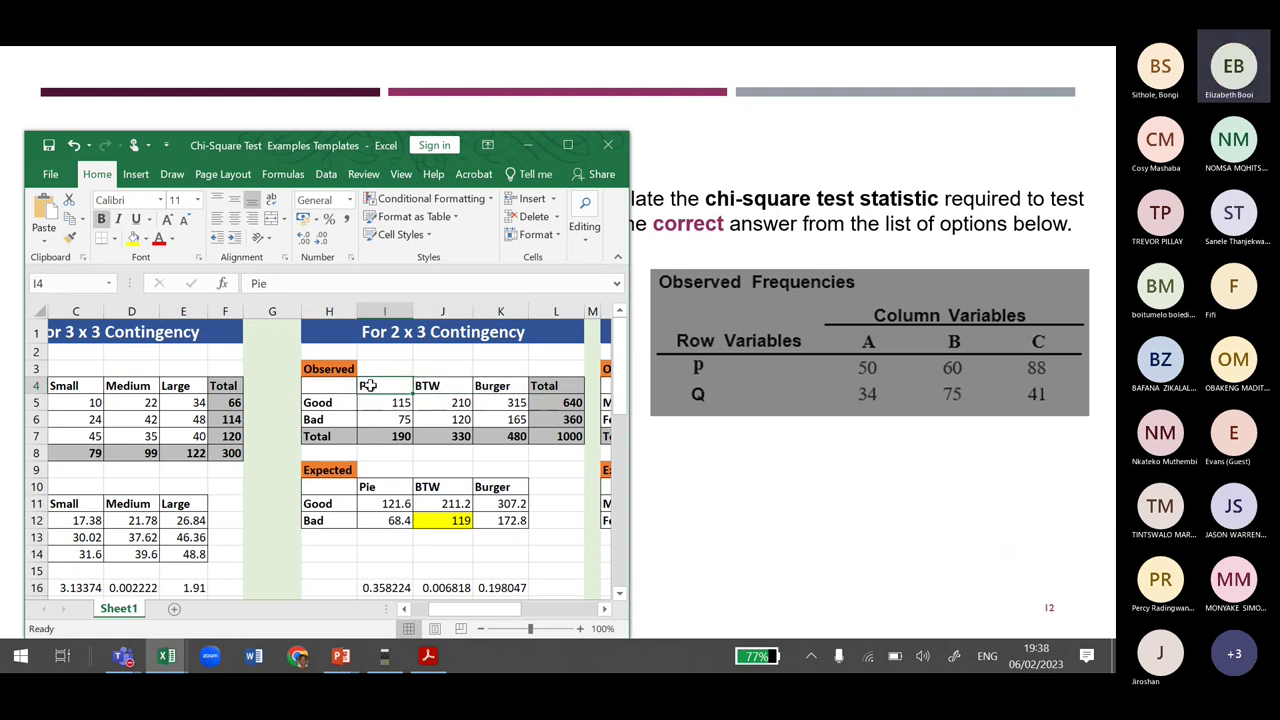
text(A)
click(449, 385)
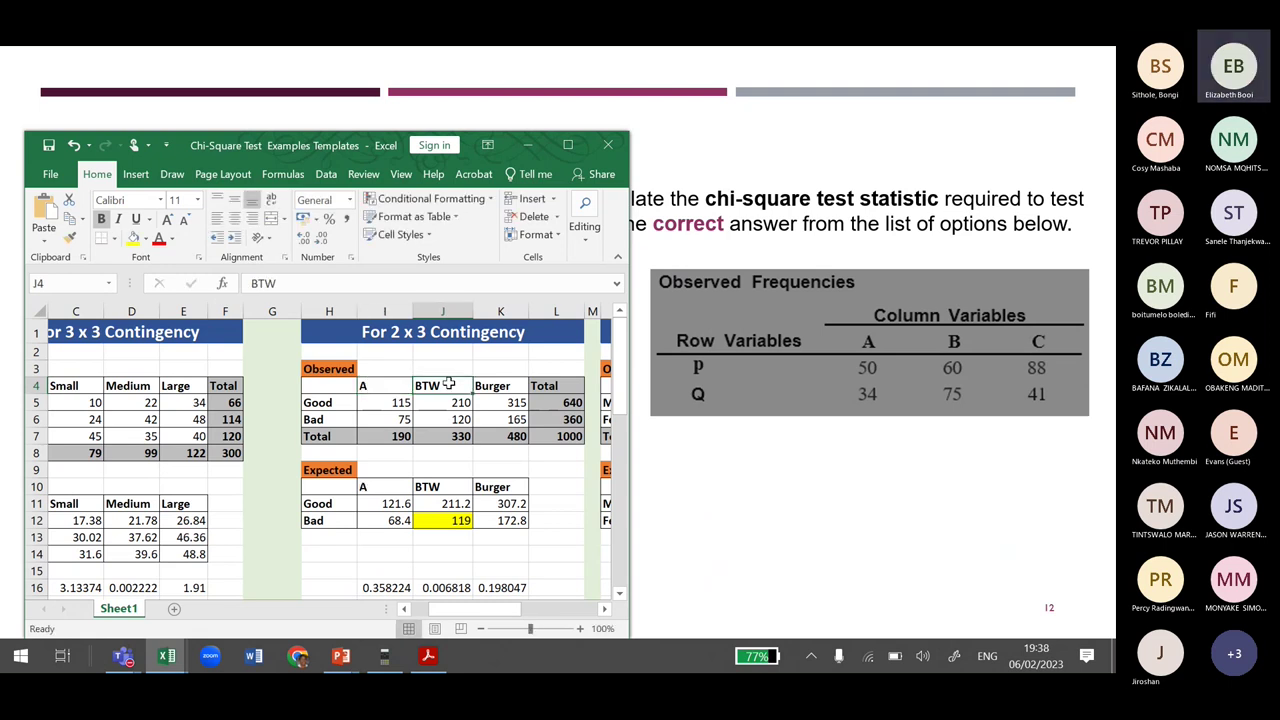
text(B)
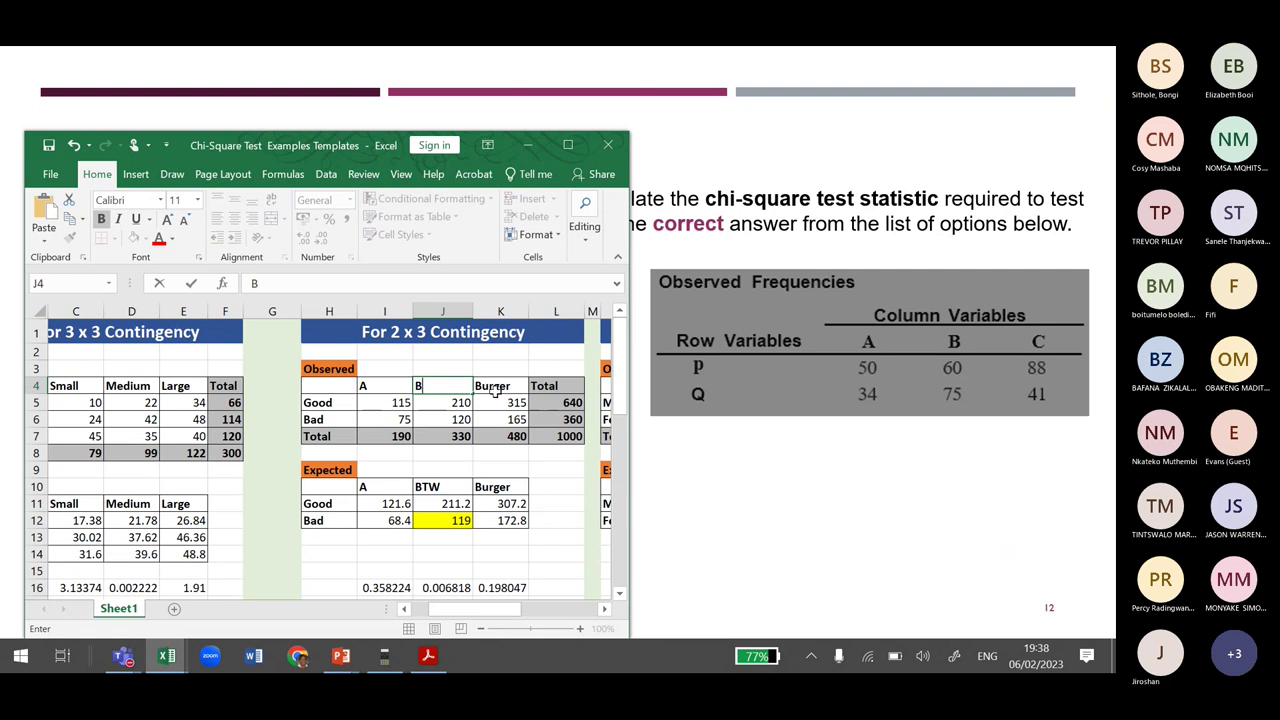
click(497, 387)
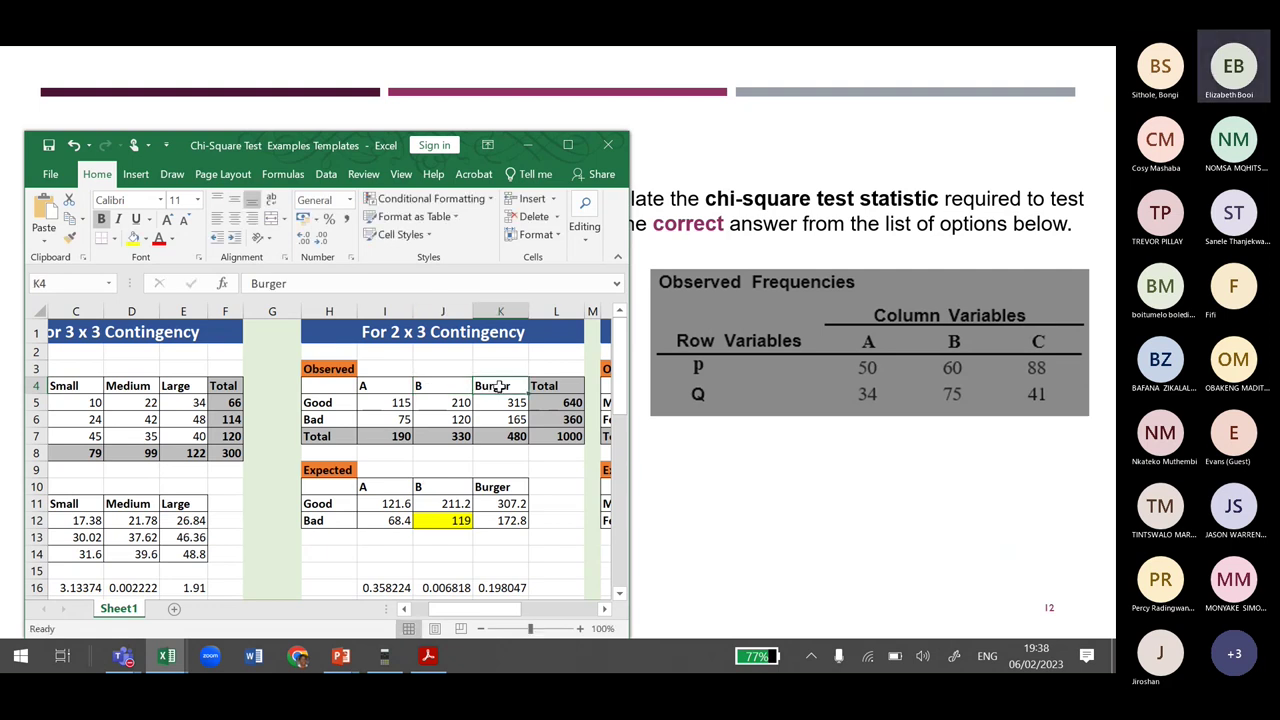
text(C)
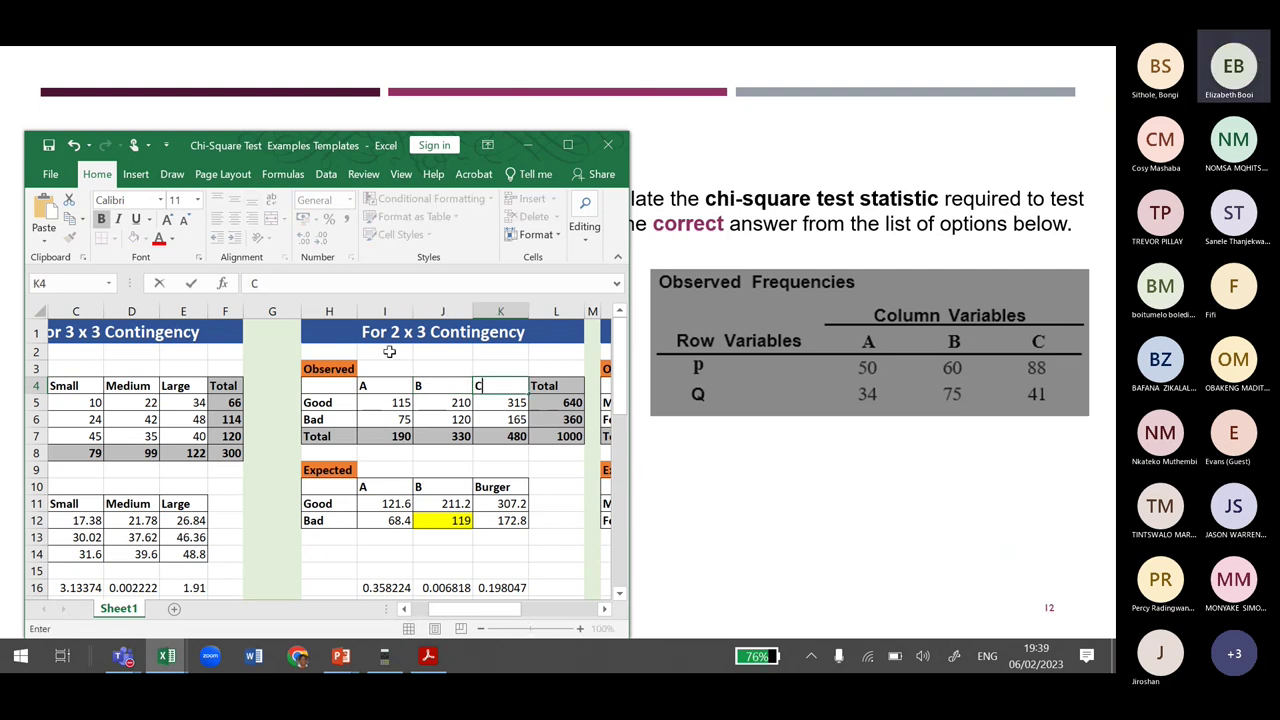
Rename the row labels of the 2 x 3 Observed table as P and Q
click(322, 402)
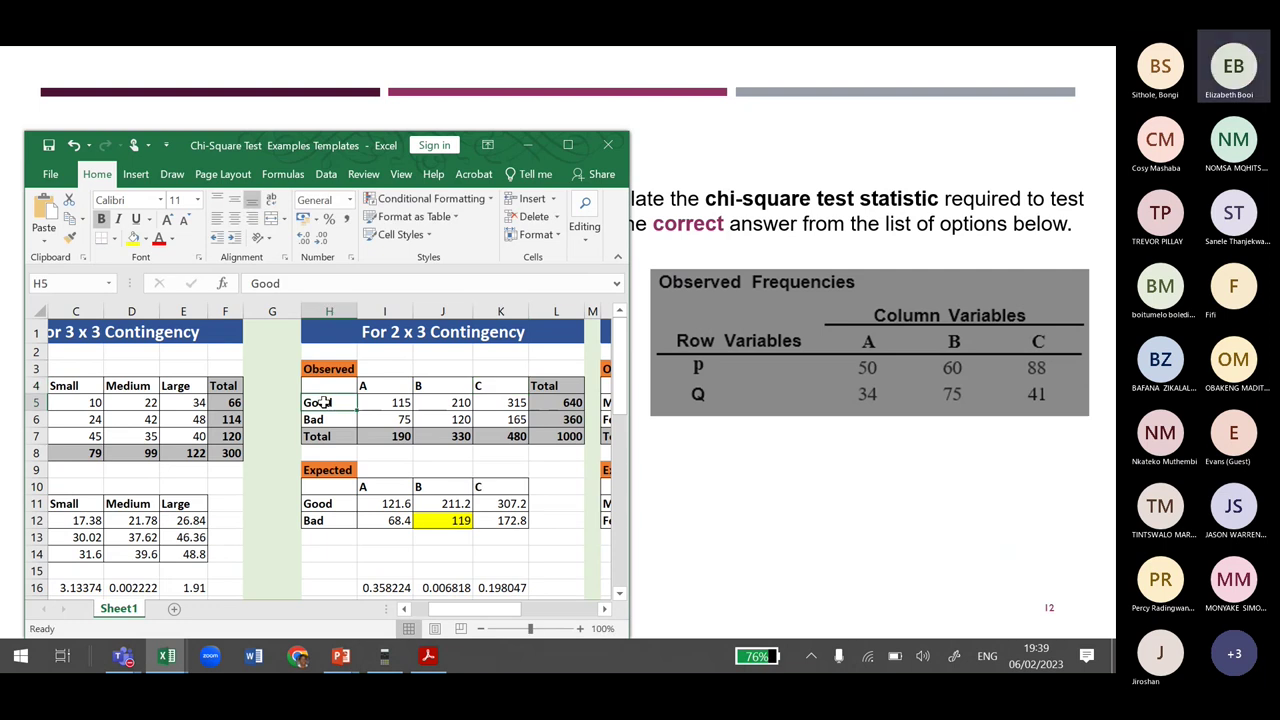
text(P)
click(322, 419)
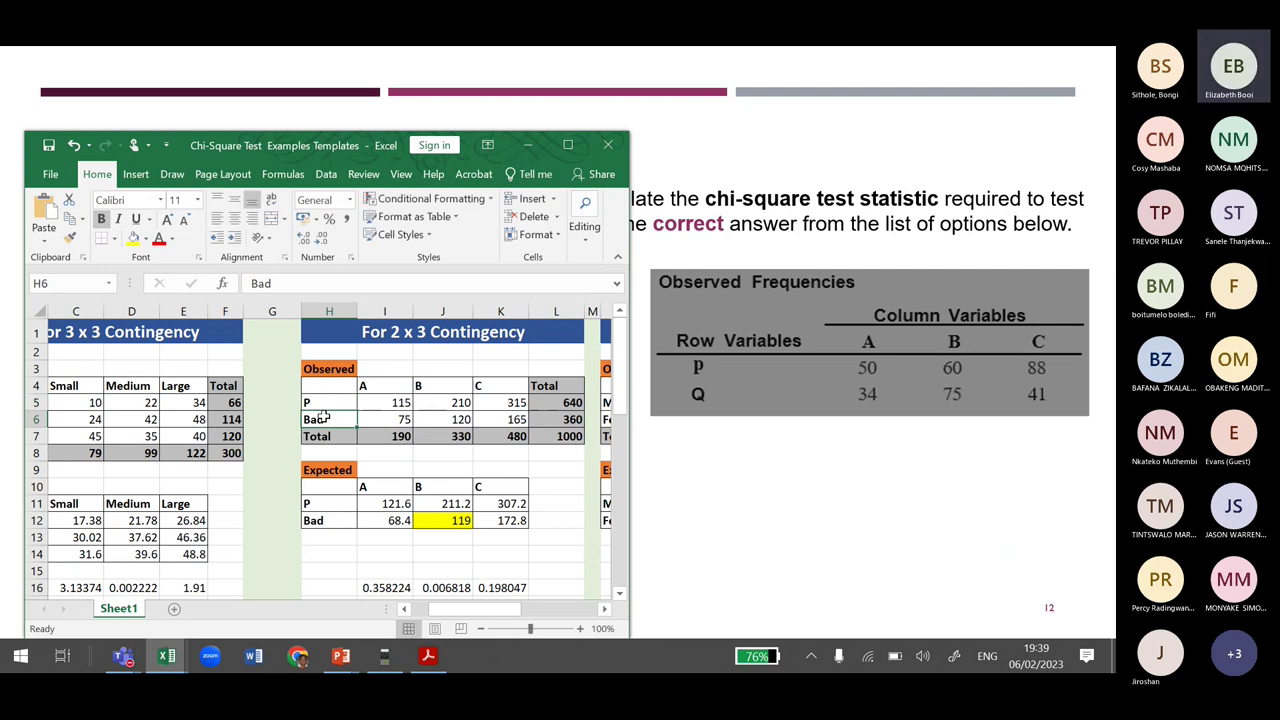
text(Q)
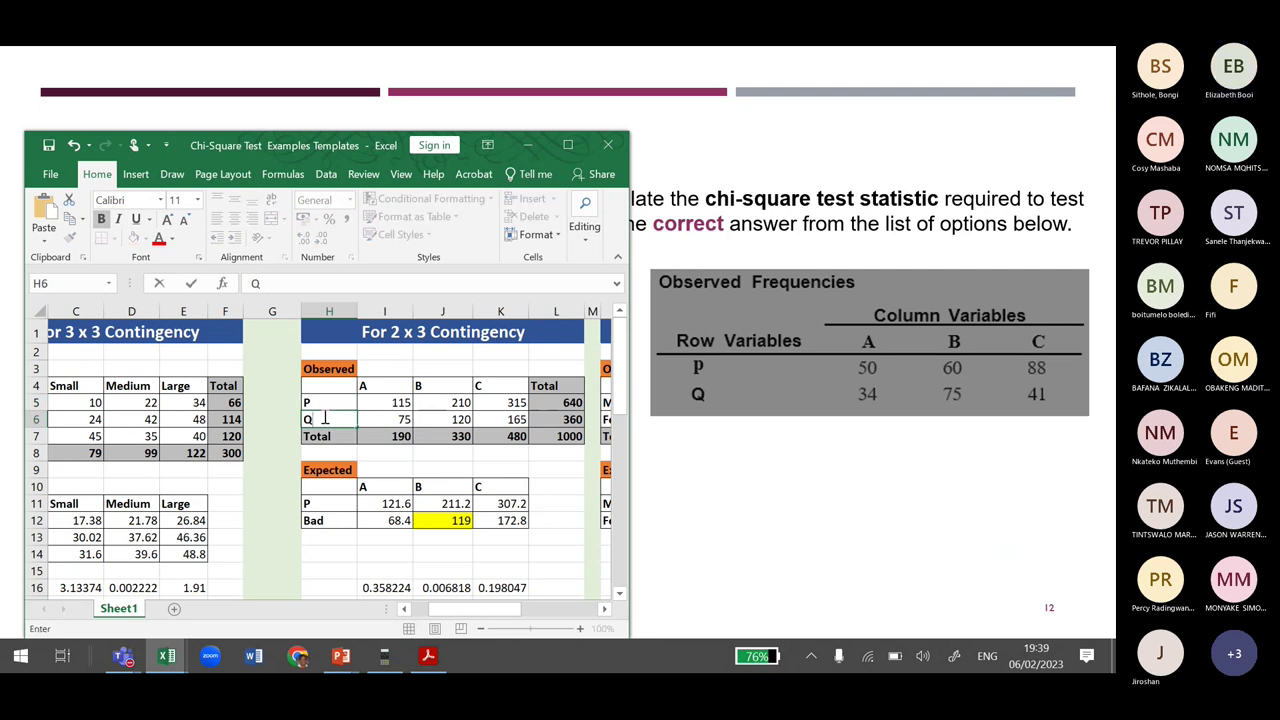
click(405, 466)
Clear the old observed frequencies in the 2 x 3 table and enter 50, 60 and 88 in row P
drag(390, 403, 497, 419)
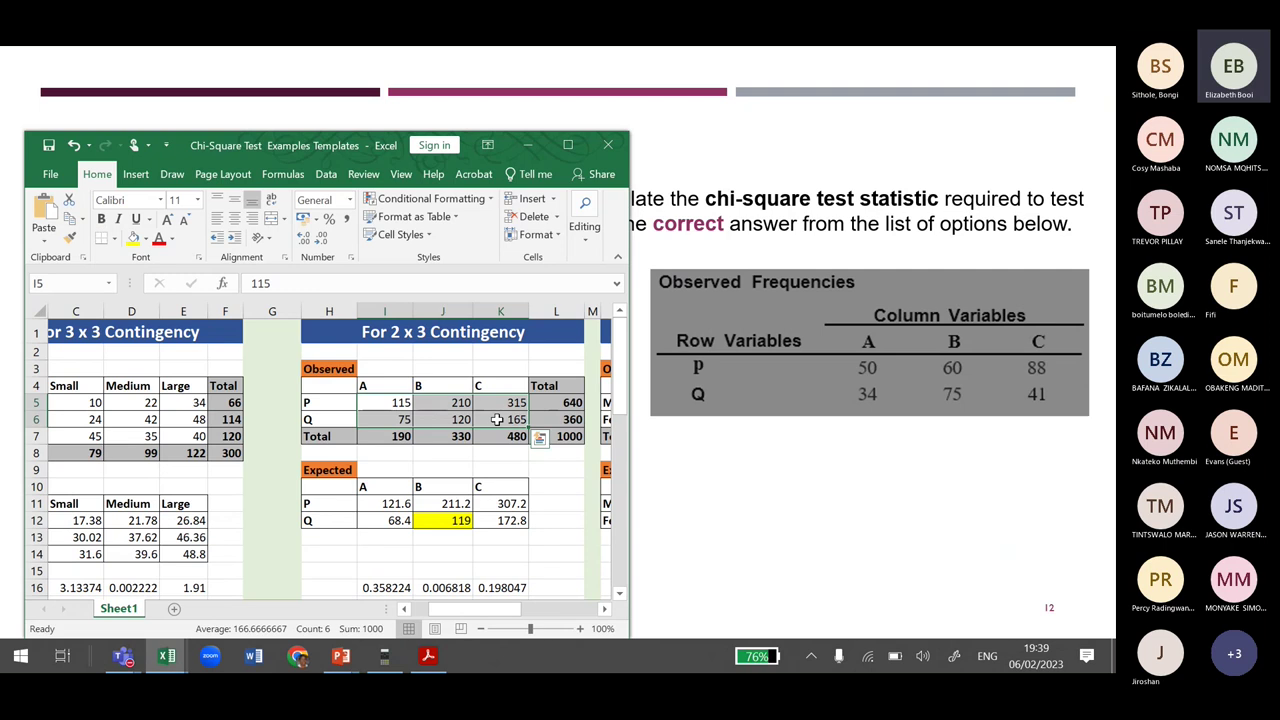
key(Delete)
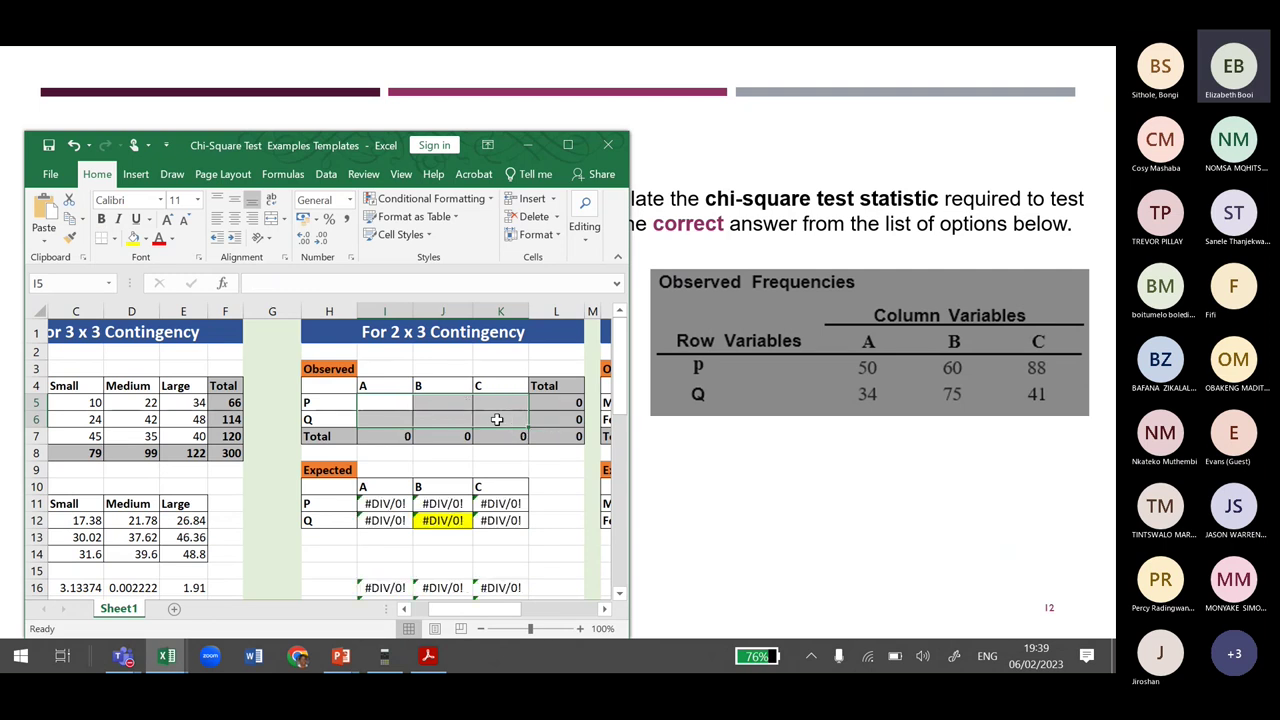
click(383, 403)
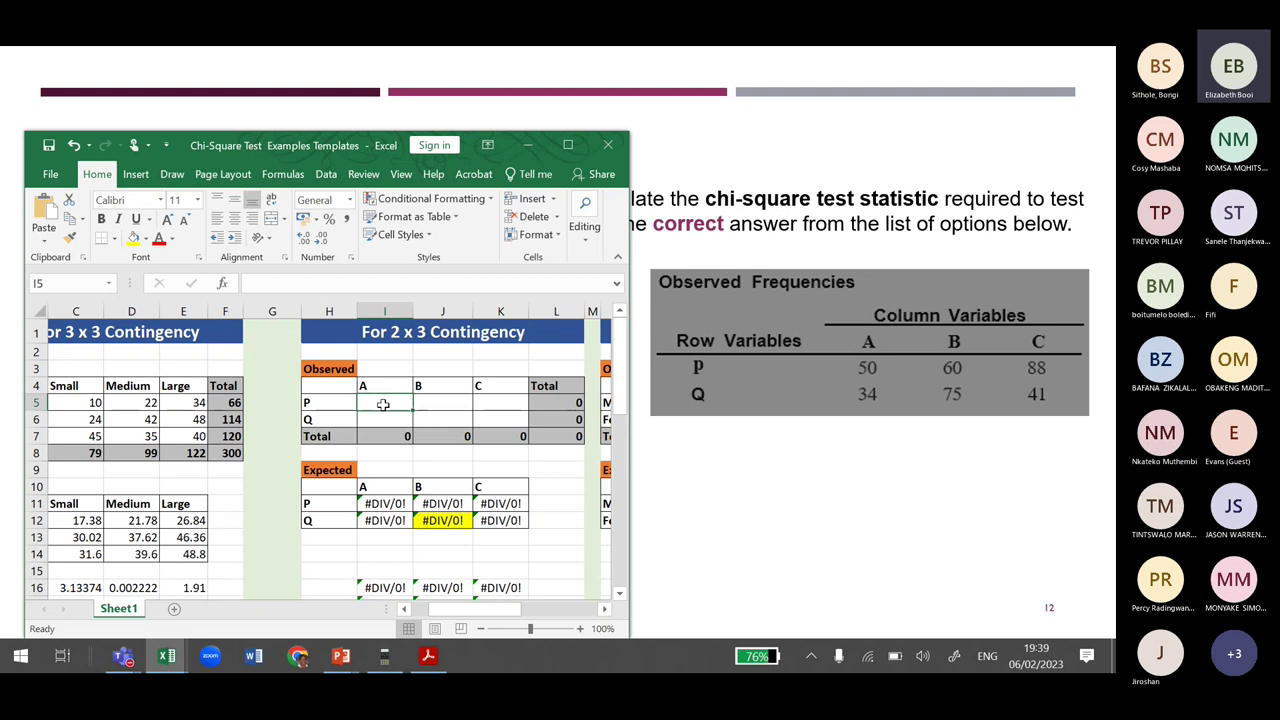
text(50)
click(432, 402)
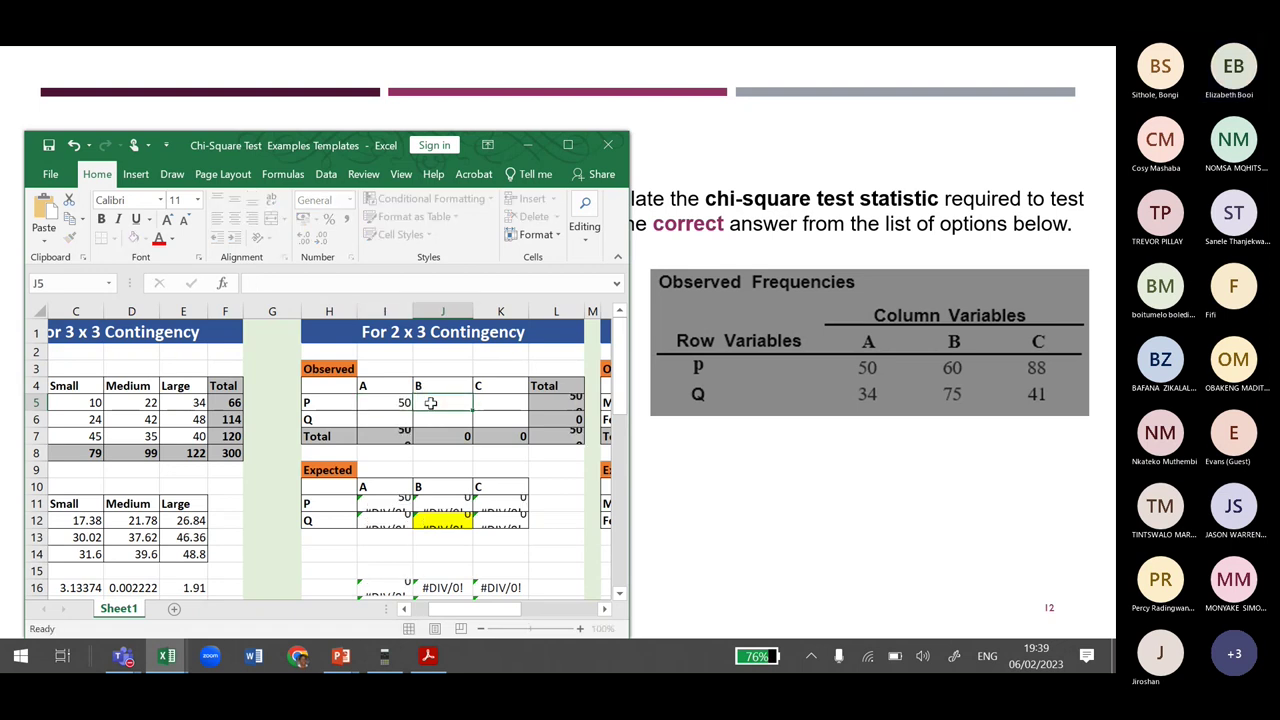
text(60)
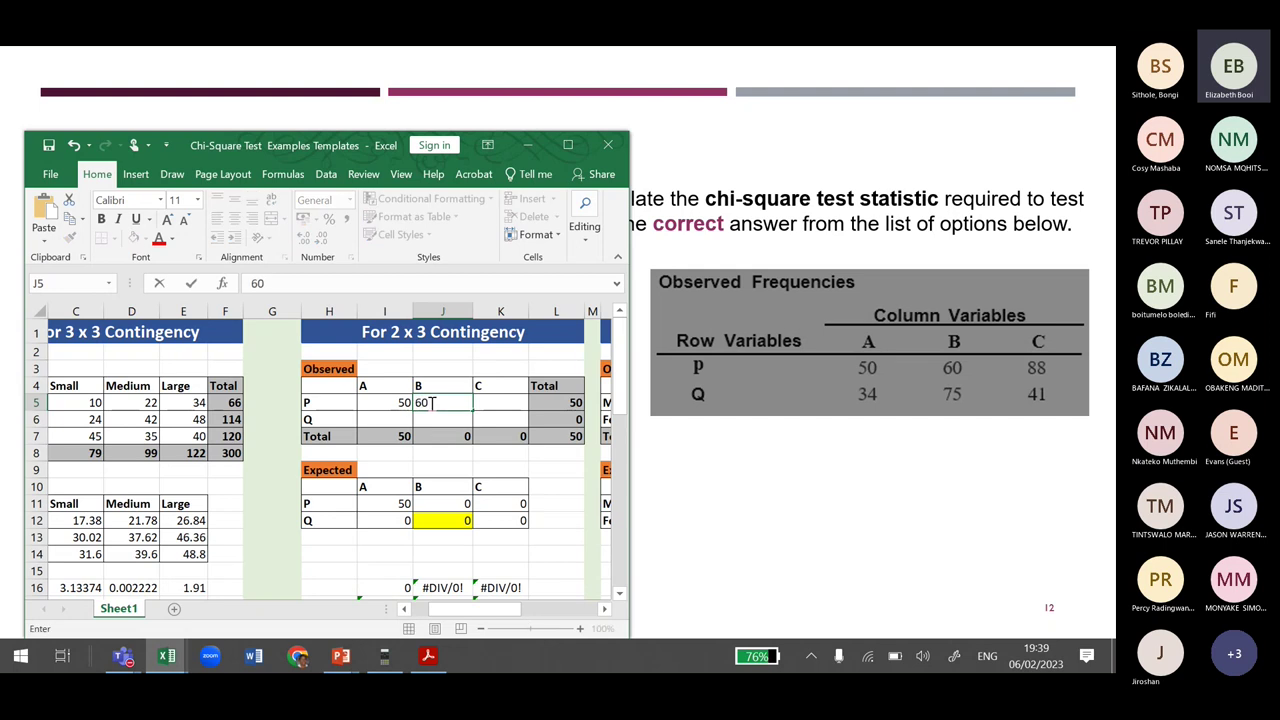
click(494, 403)
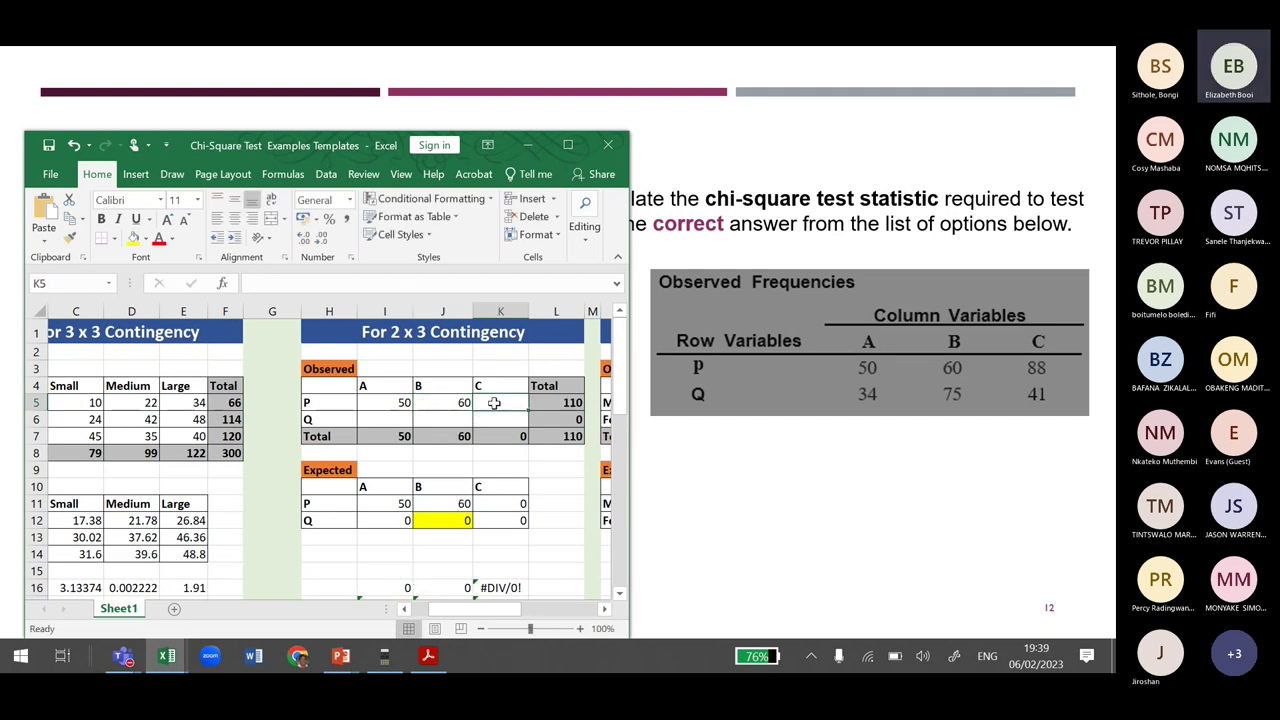
text(88)
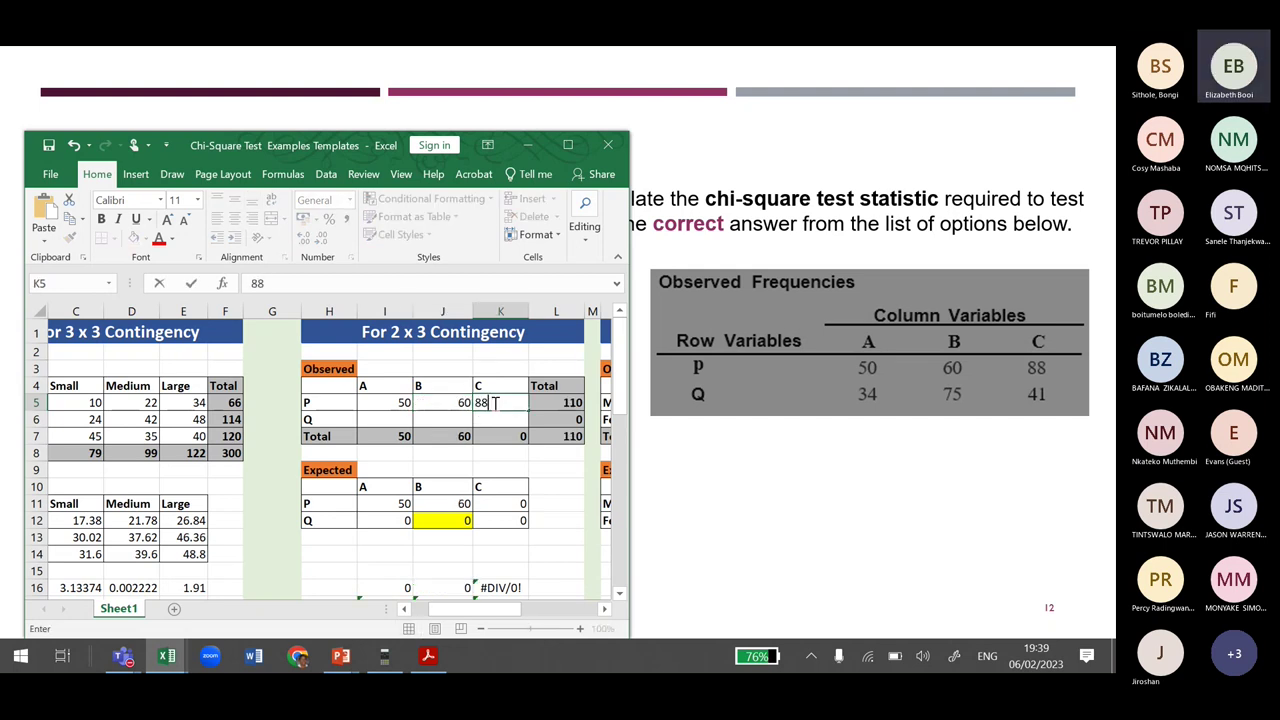
Enter 34, 75 and 41 in row Q of the 2 x 3 Observed table under A, B and C
click(384, 419)
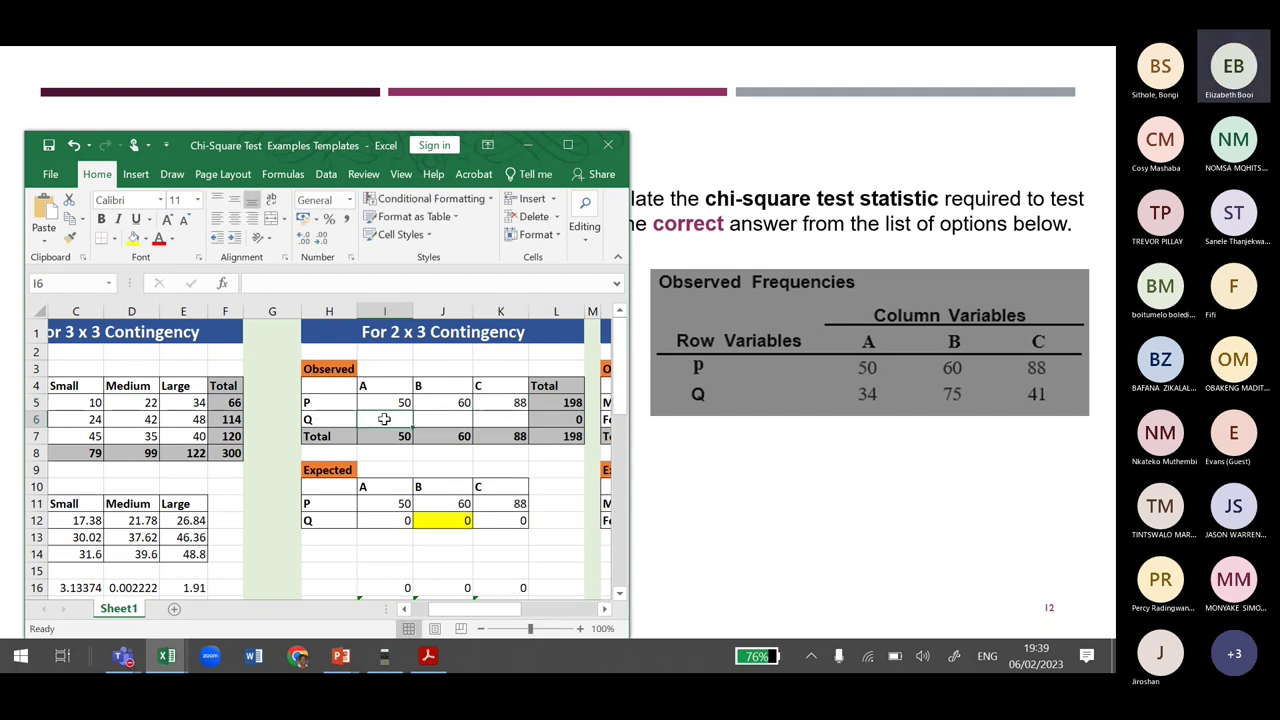
text(34)
click(437, 420)
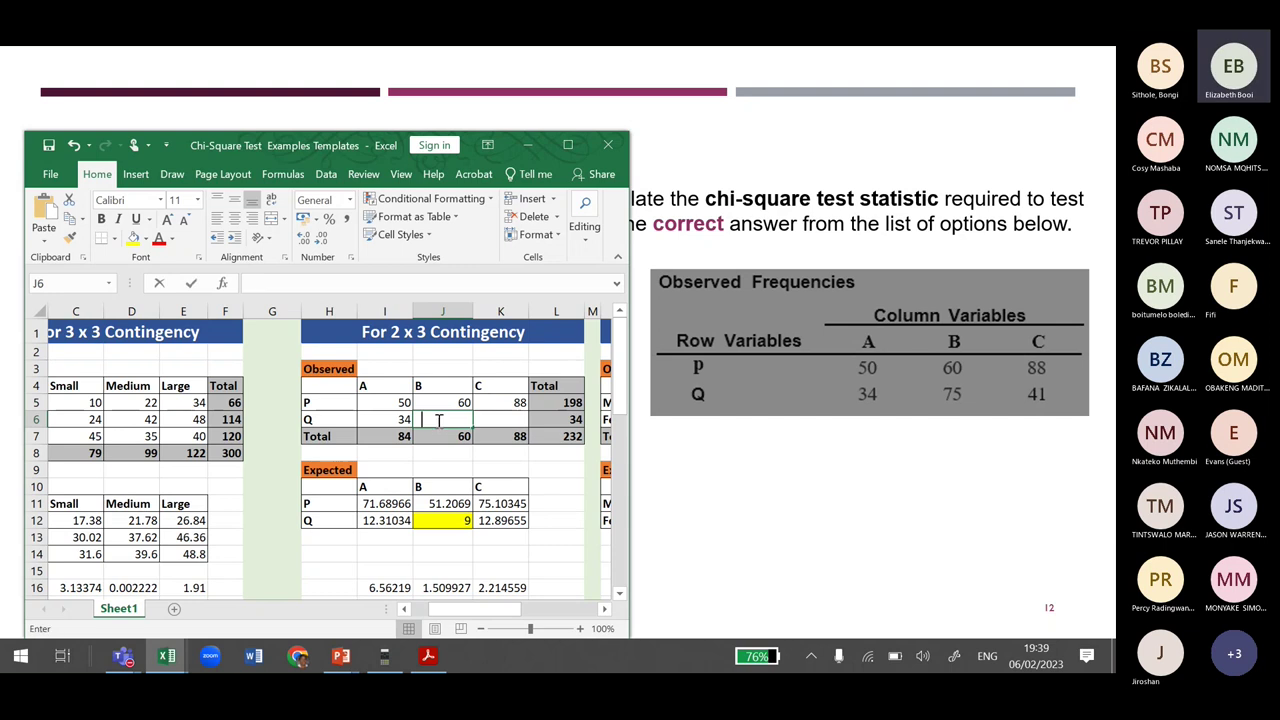
text(75)
click(488, 414)
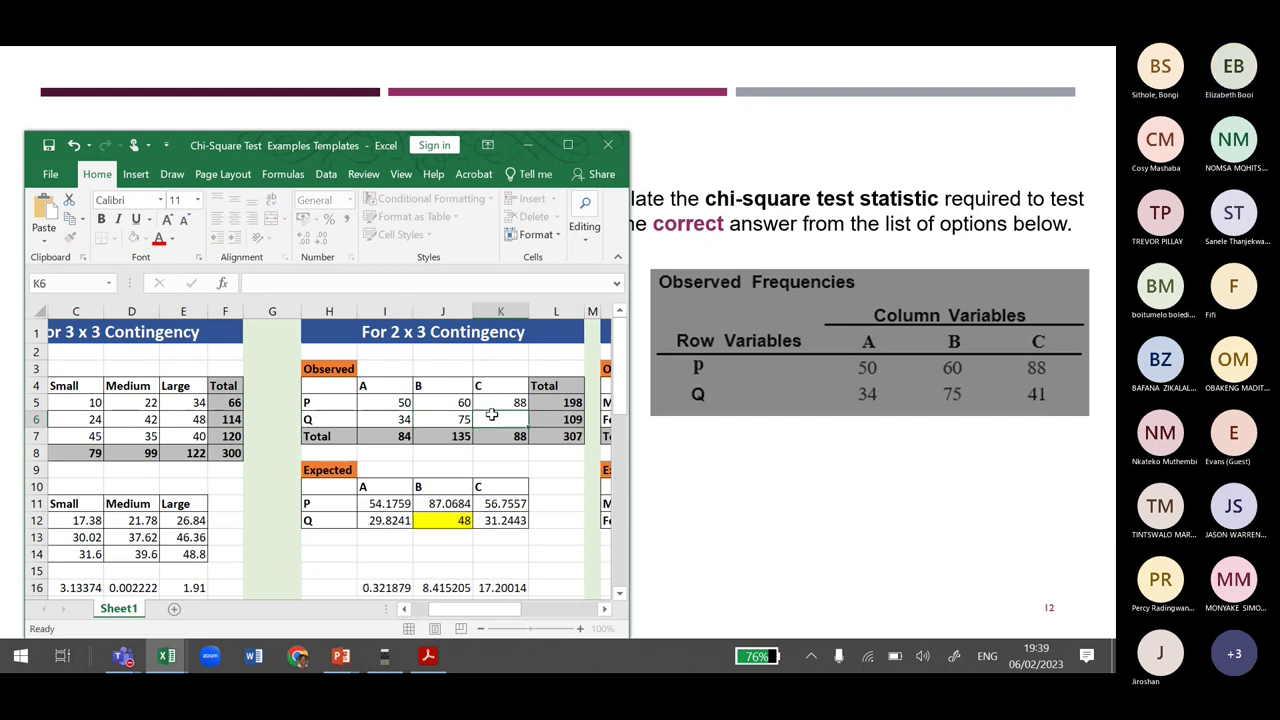
text(41)
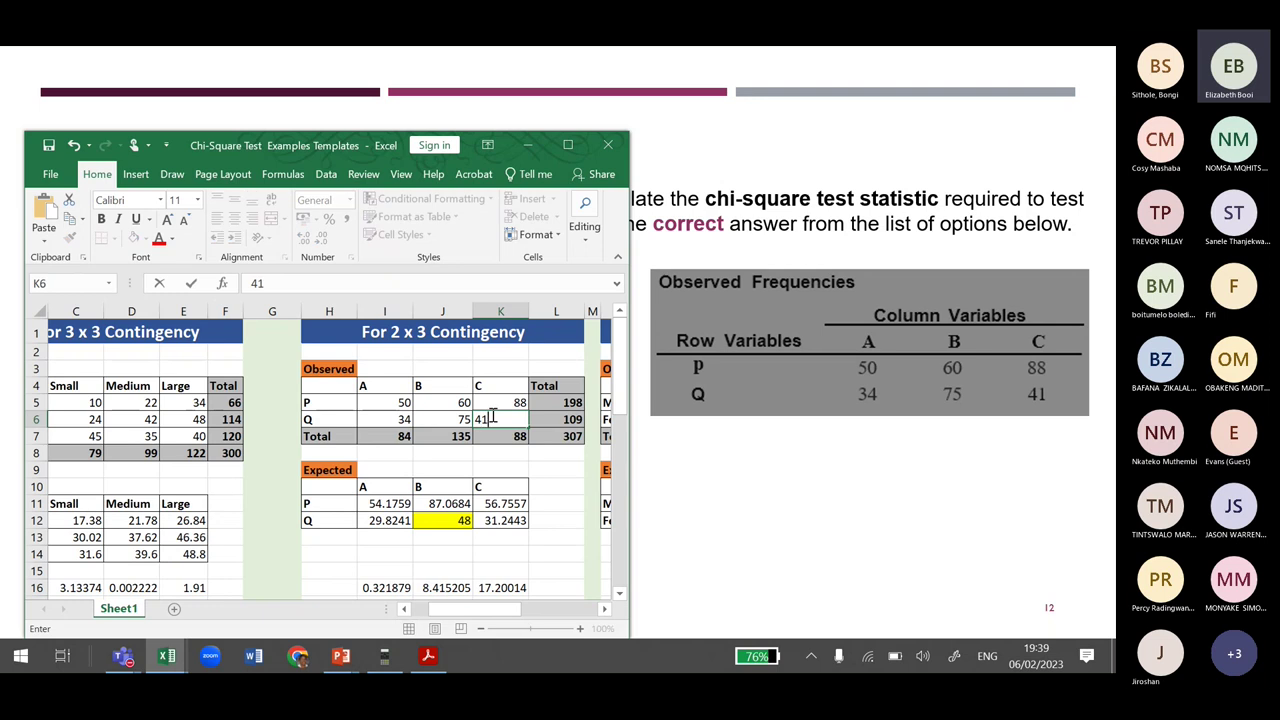
click(554, 468)
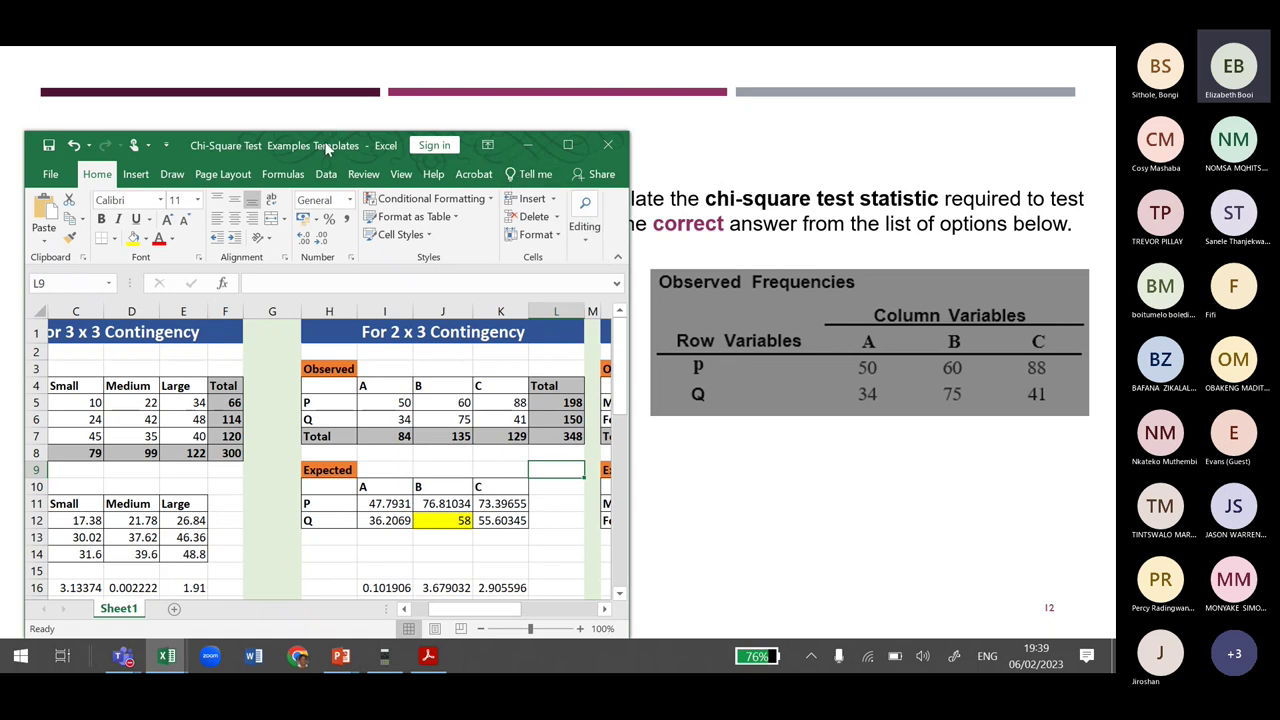
Move the workbook window clear of the slide's answer options and check the 2 x 3 test statistic in J18
drag(331, 142, 624, 75)
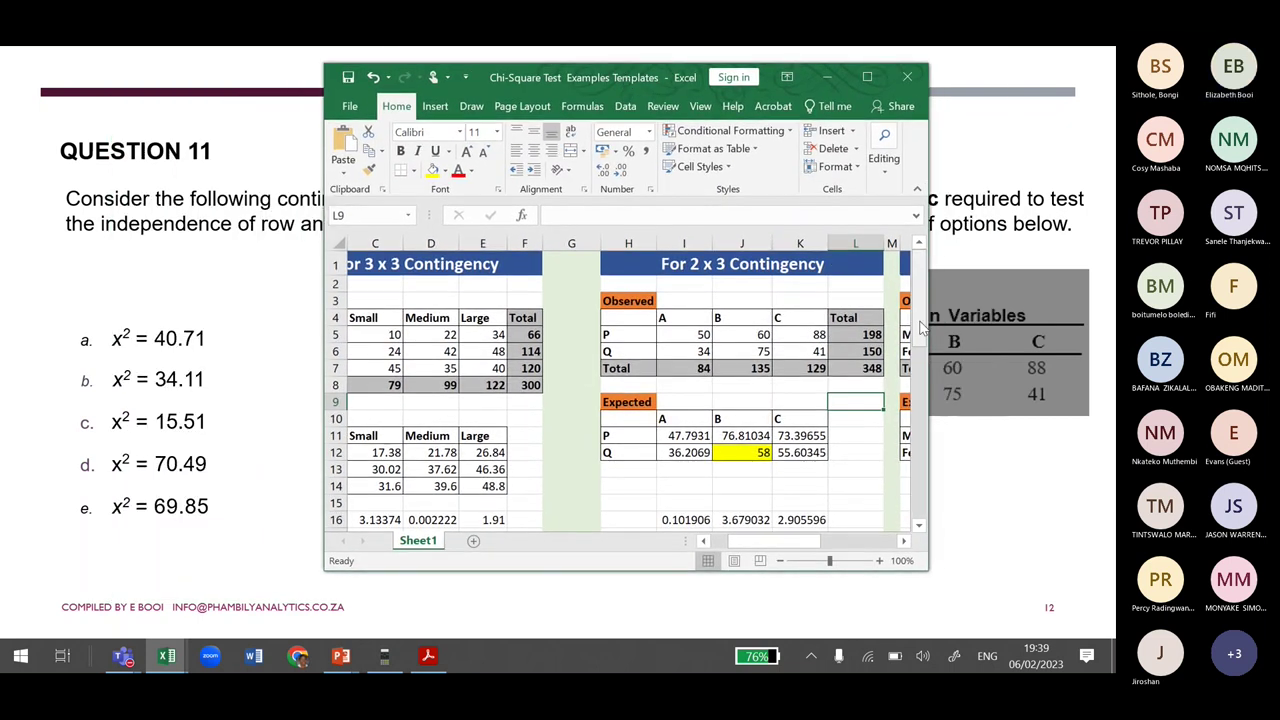
drag(922, 328, 924, 353)
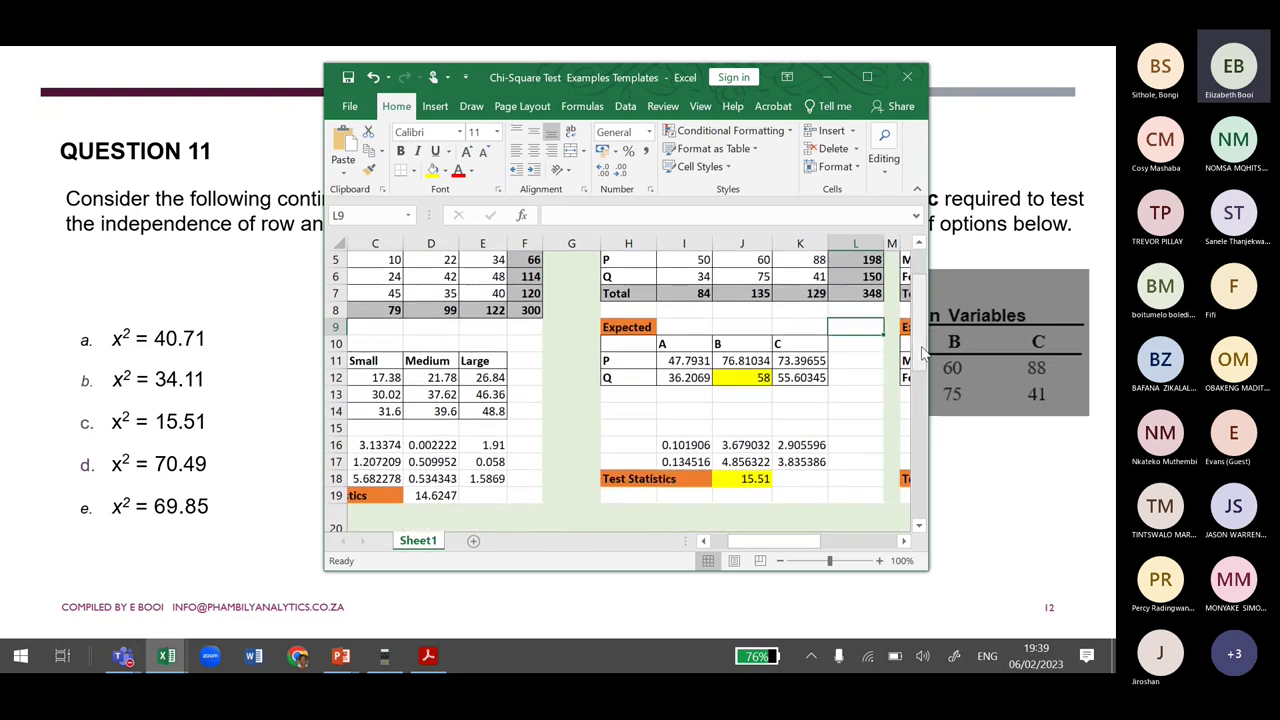
click(737, 484)
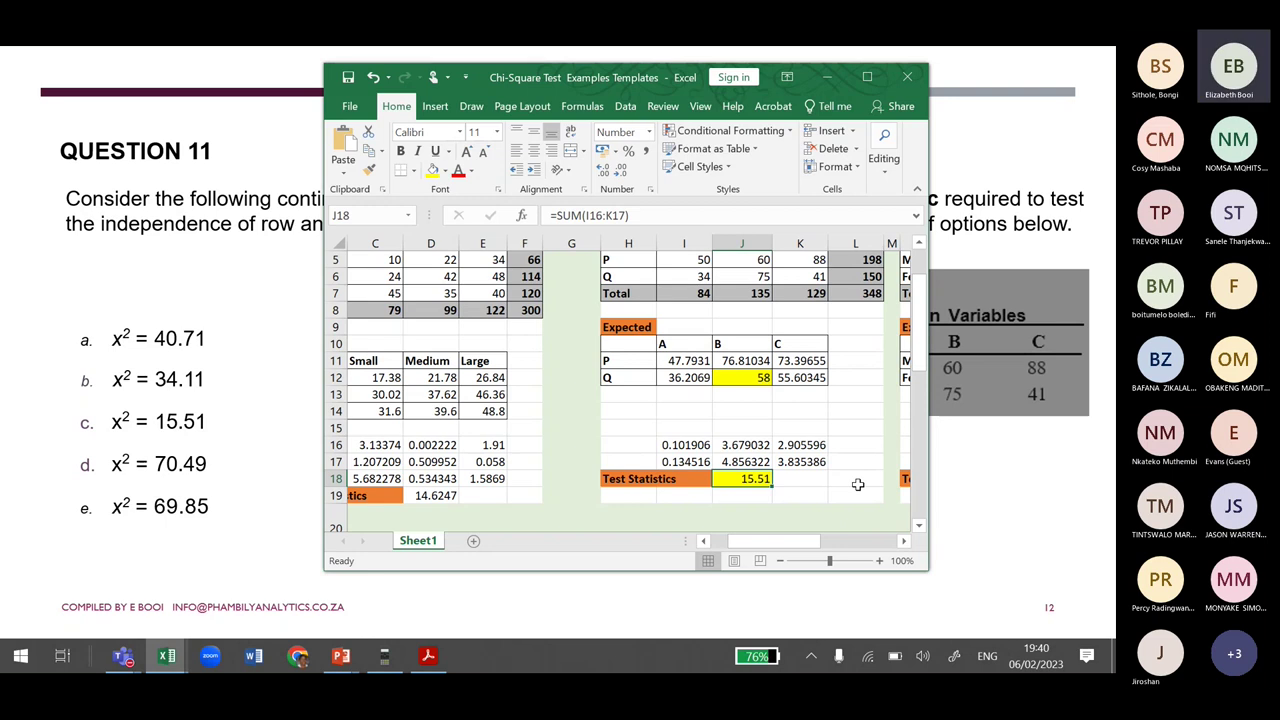
Return to the Question 11 slide in PowerPoint and circle answer option c in red ink
key(alt+Tab)
key(Right)
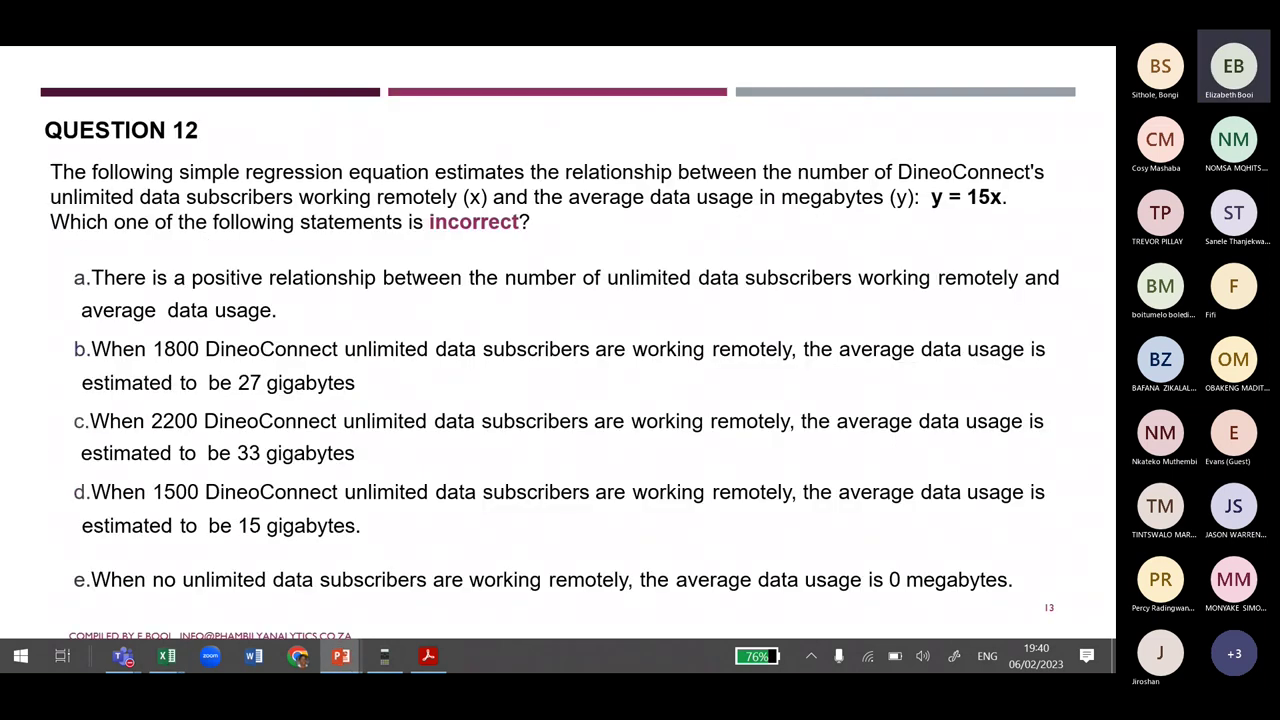
key(Left)
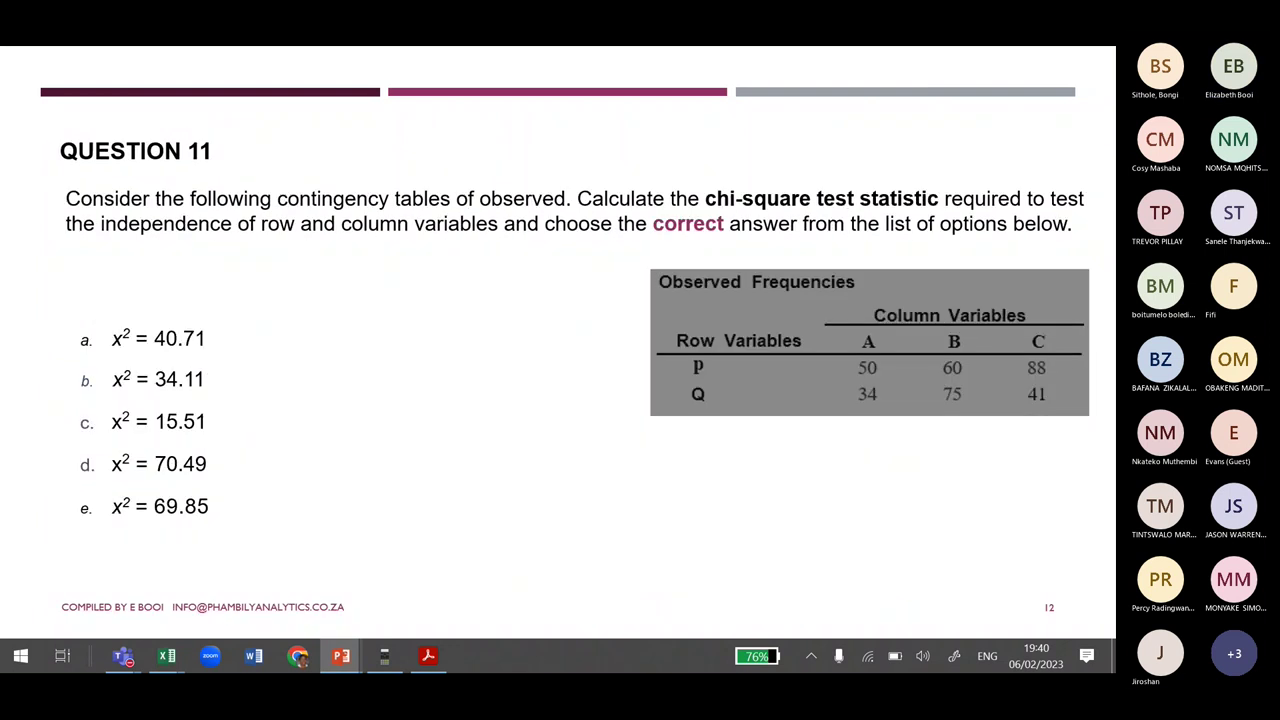
mouse_move(92, 401)
mouse_down()
mouse_move(77, 414)
mouse_move(106, 408)
mouse_up()
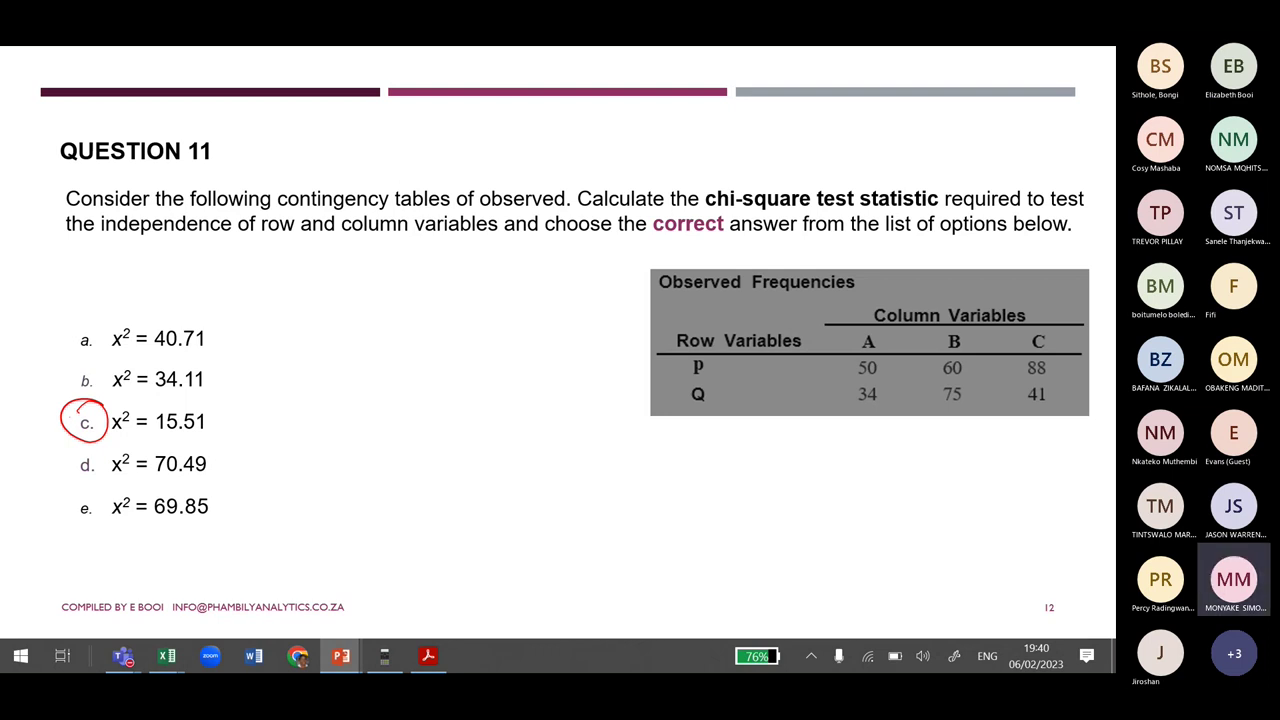
Bring the chi-square workbook in Excel back over the slide to review the 2 x 3 test statistic
mouse_move(166, 656)
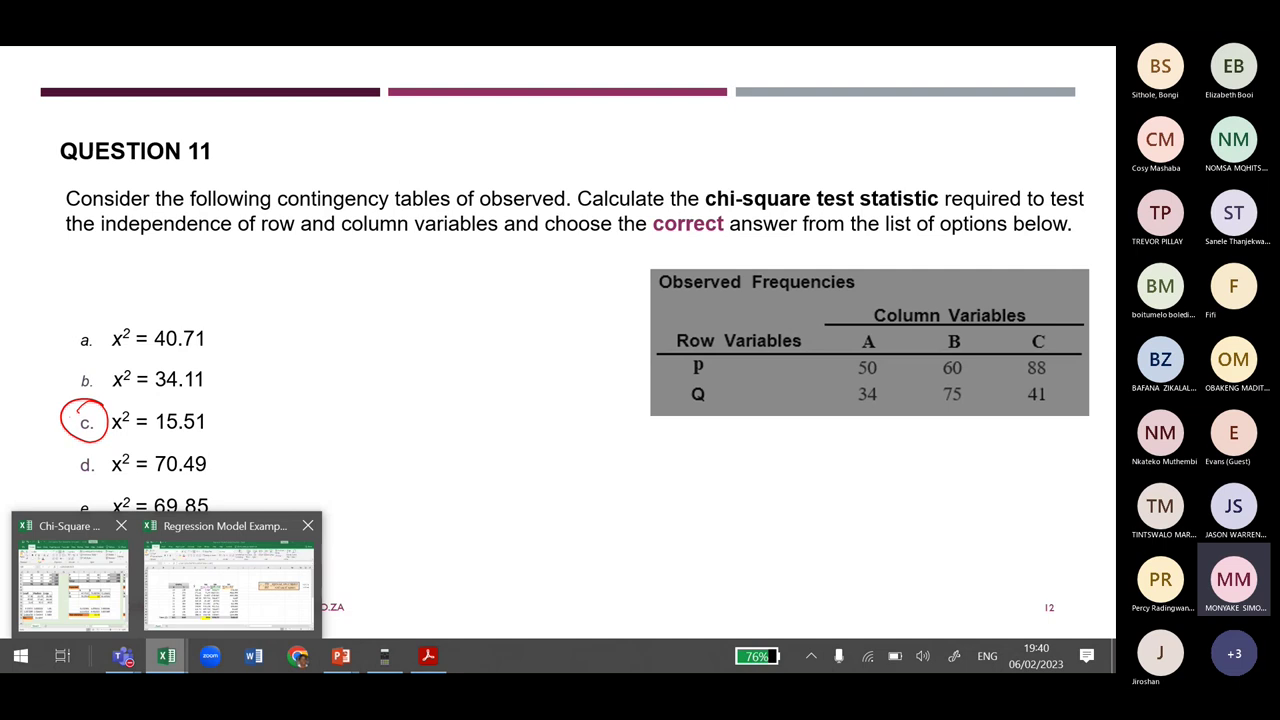
click(72, 580)
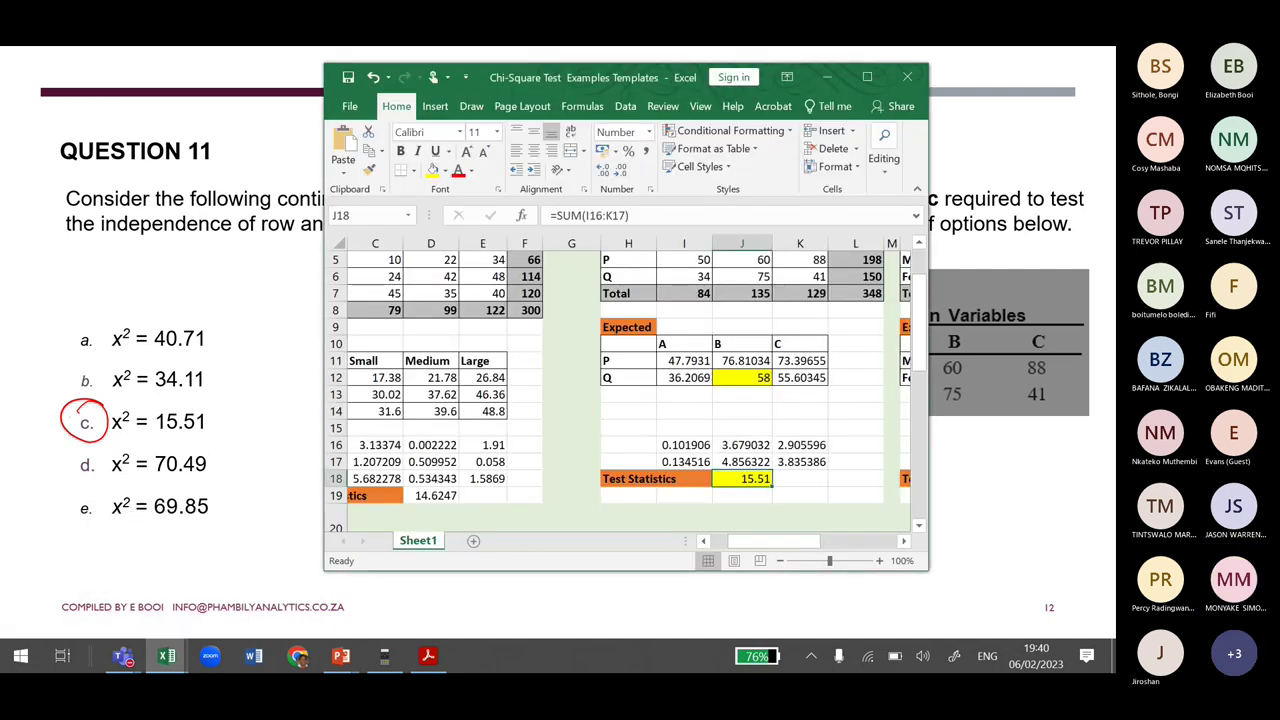
key(alt+Tab)
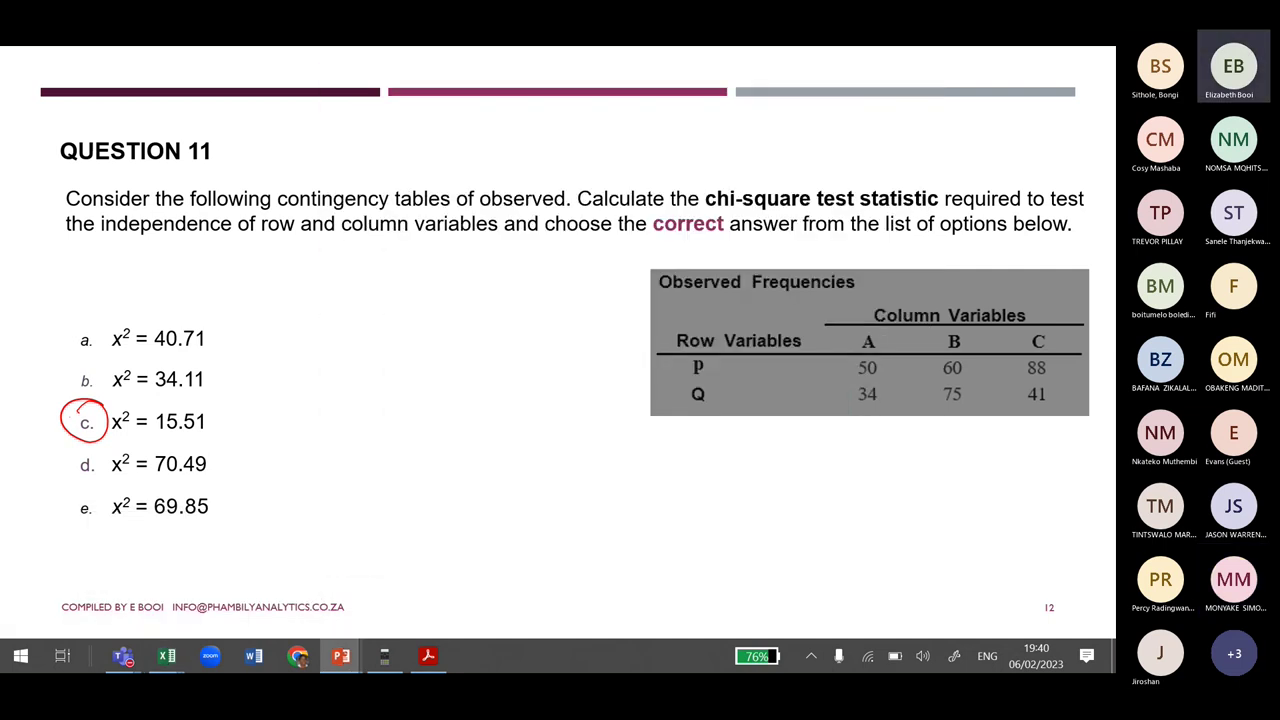
mouse_move(167, 655)
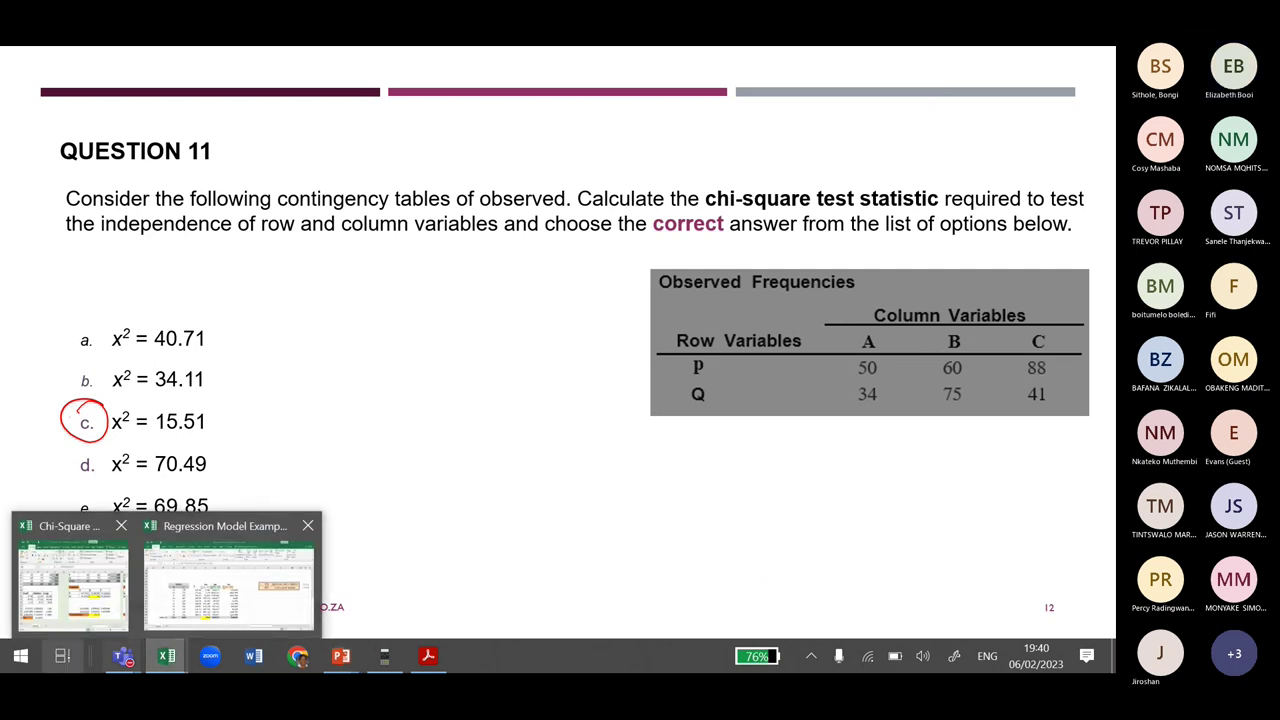
click(90, 607)
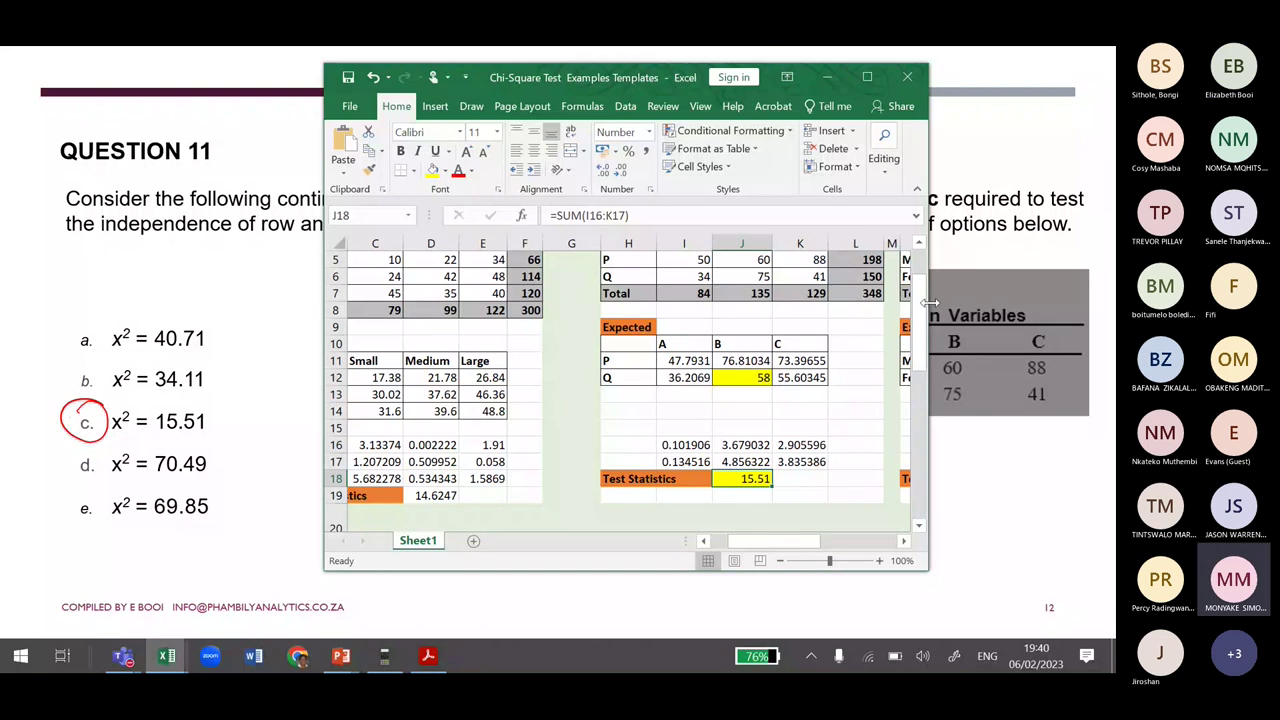
Resize and reposition the workbook window so the full 2 x 3 template, down to Test Statistics, shows beside the slide's uncovered Observed Frequencies table
drag(928, 308, 896, 295)
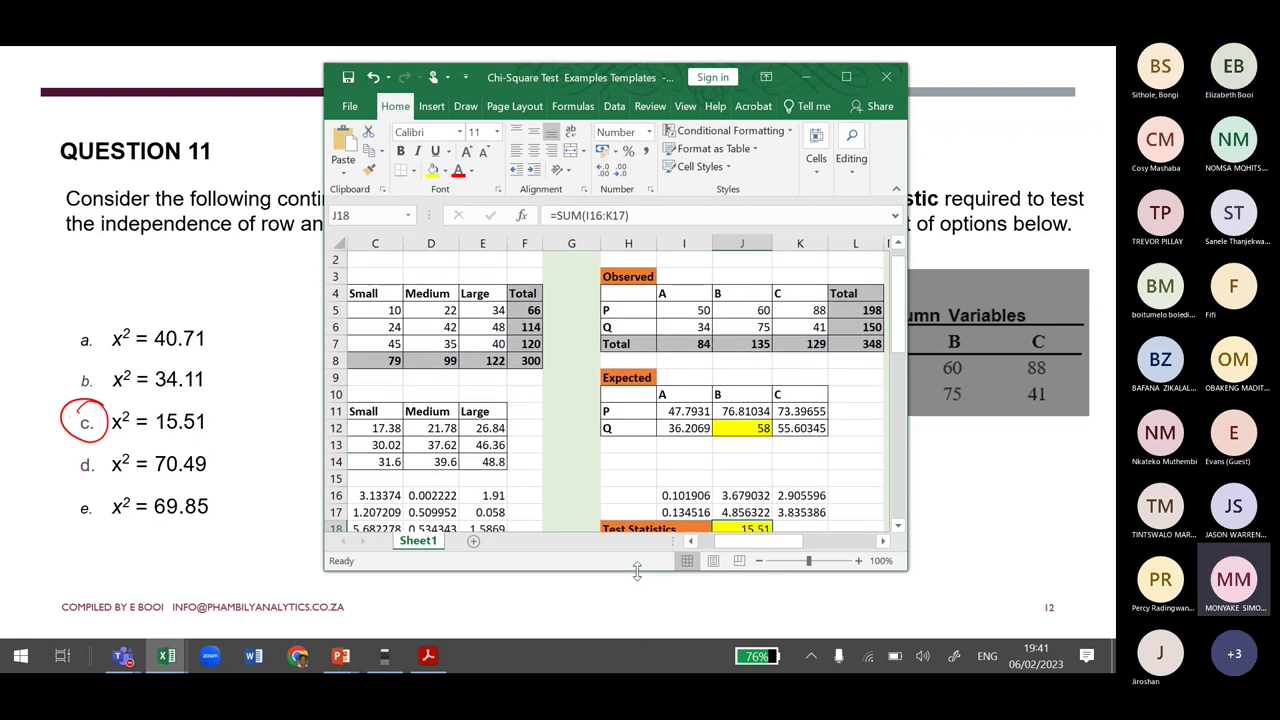
drag(642, 569, 644, 628)
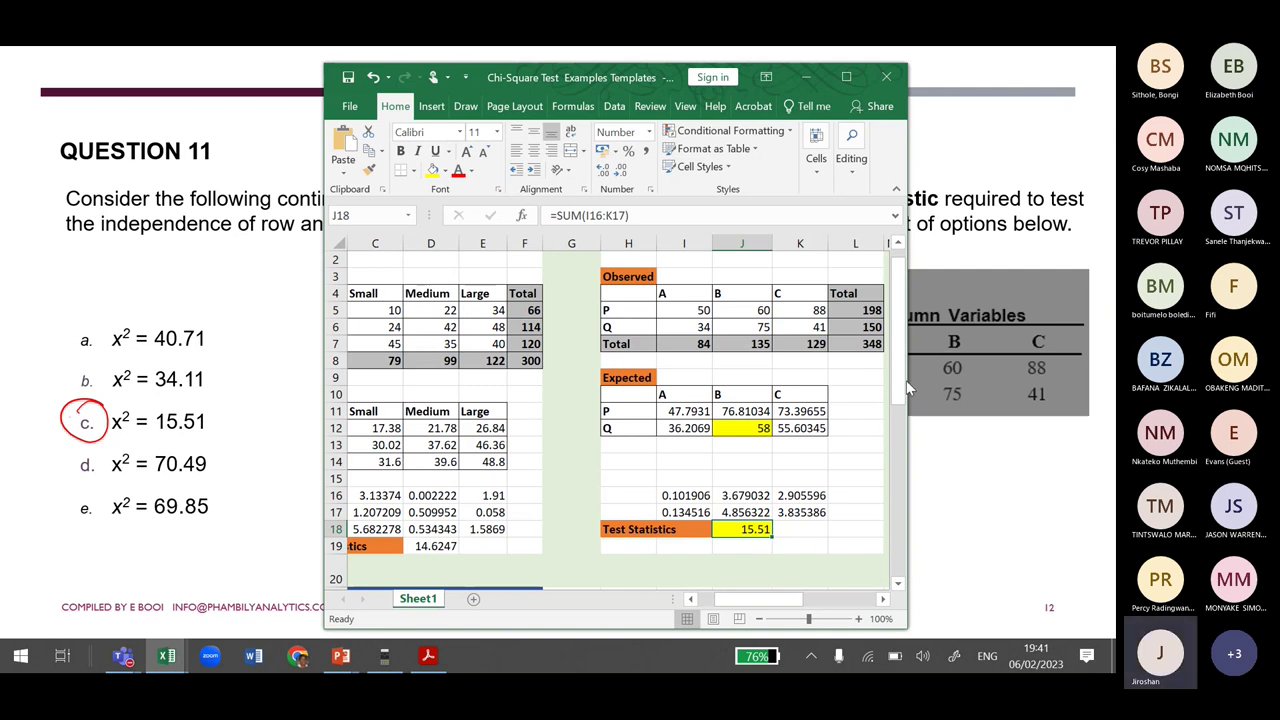
drag(905, 383, 845, 390)
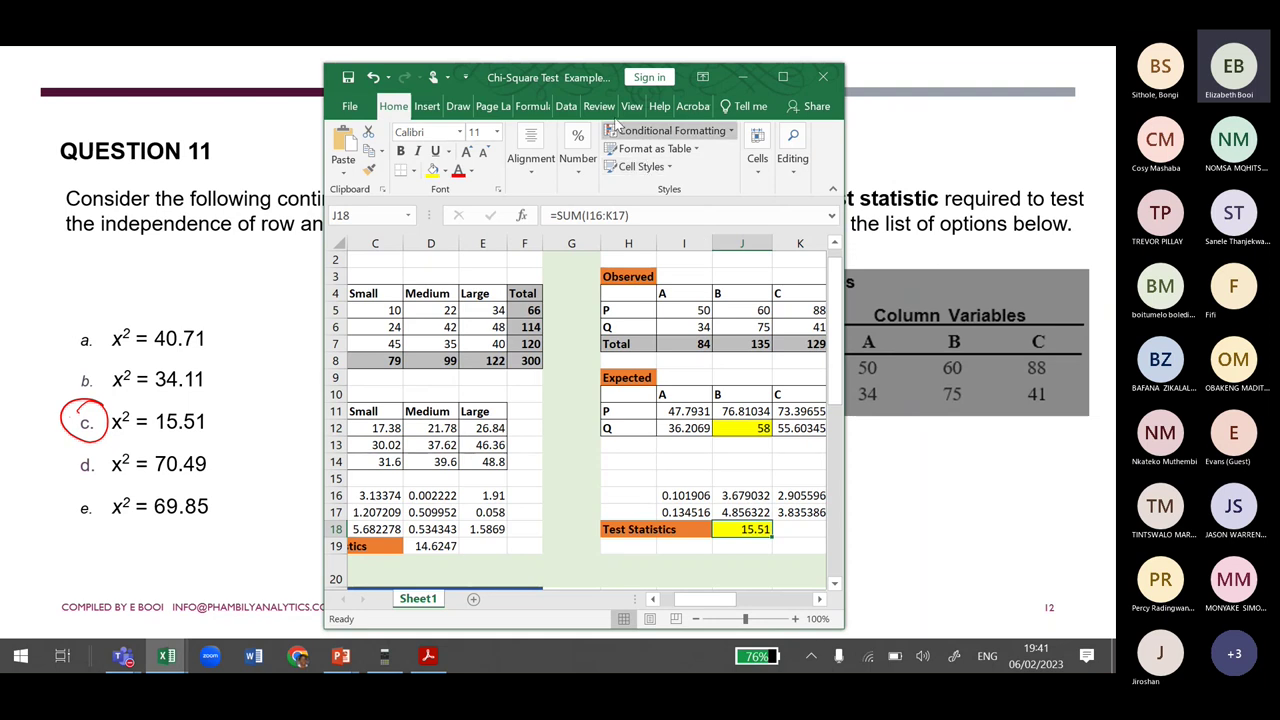
drag(558, 74, 450, 79)
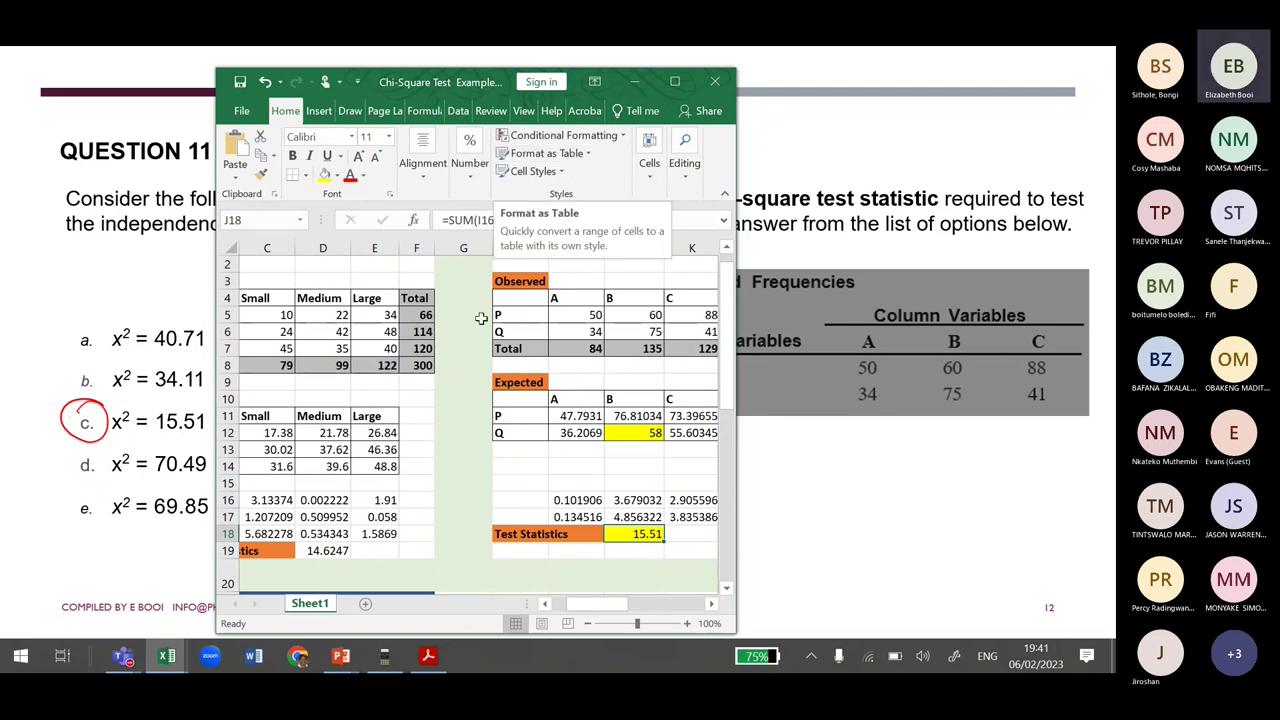
click(711, 604)
click(711, 604)
click(711, 604)
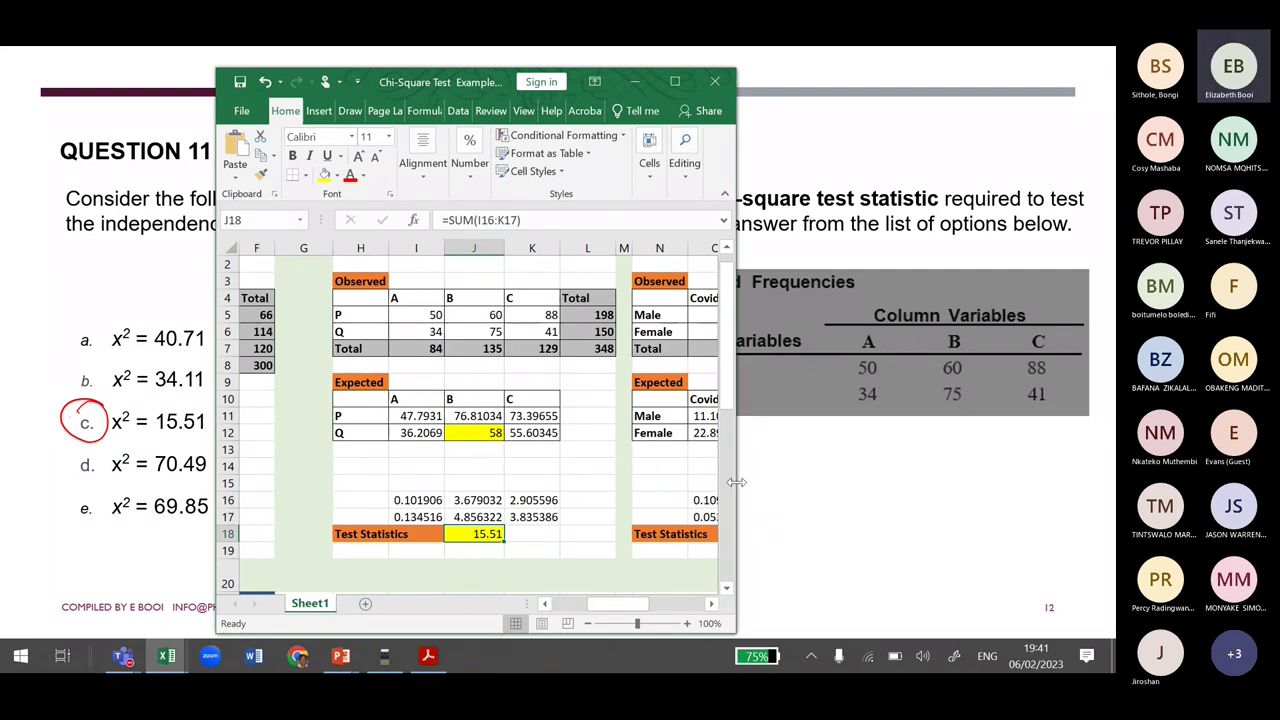
drag(735, 485, 631, 479)
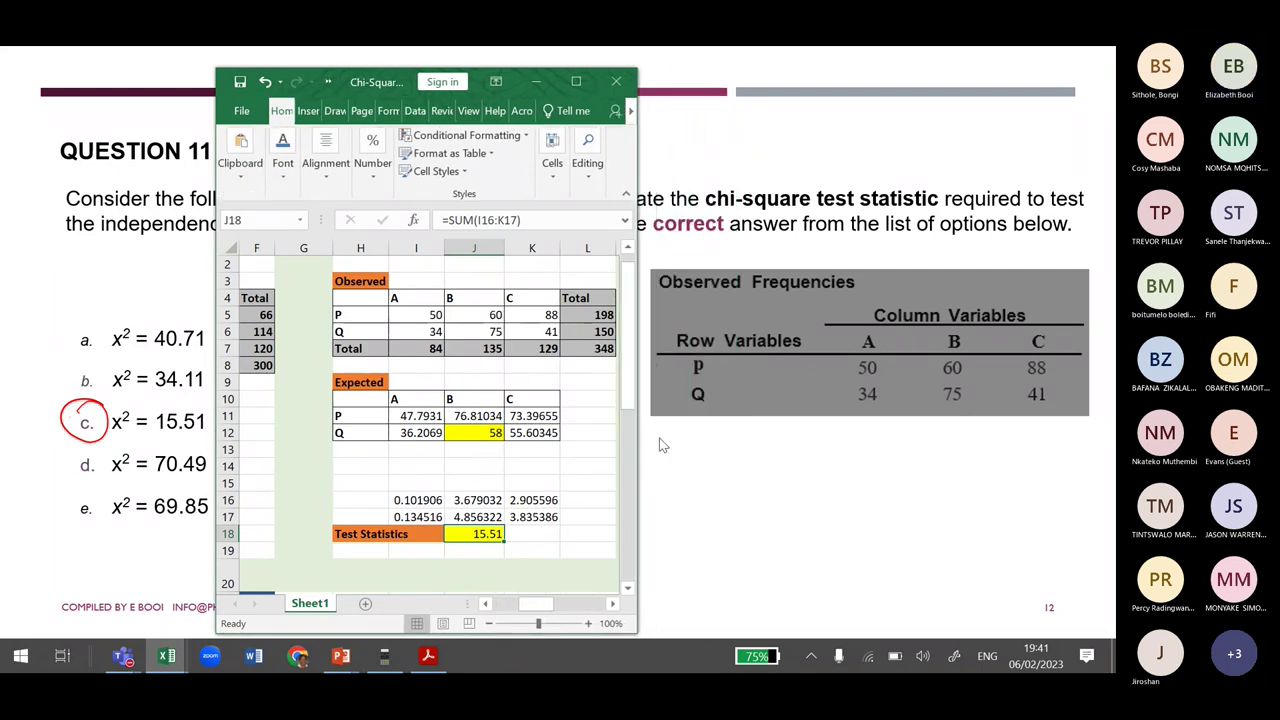